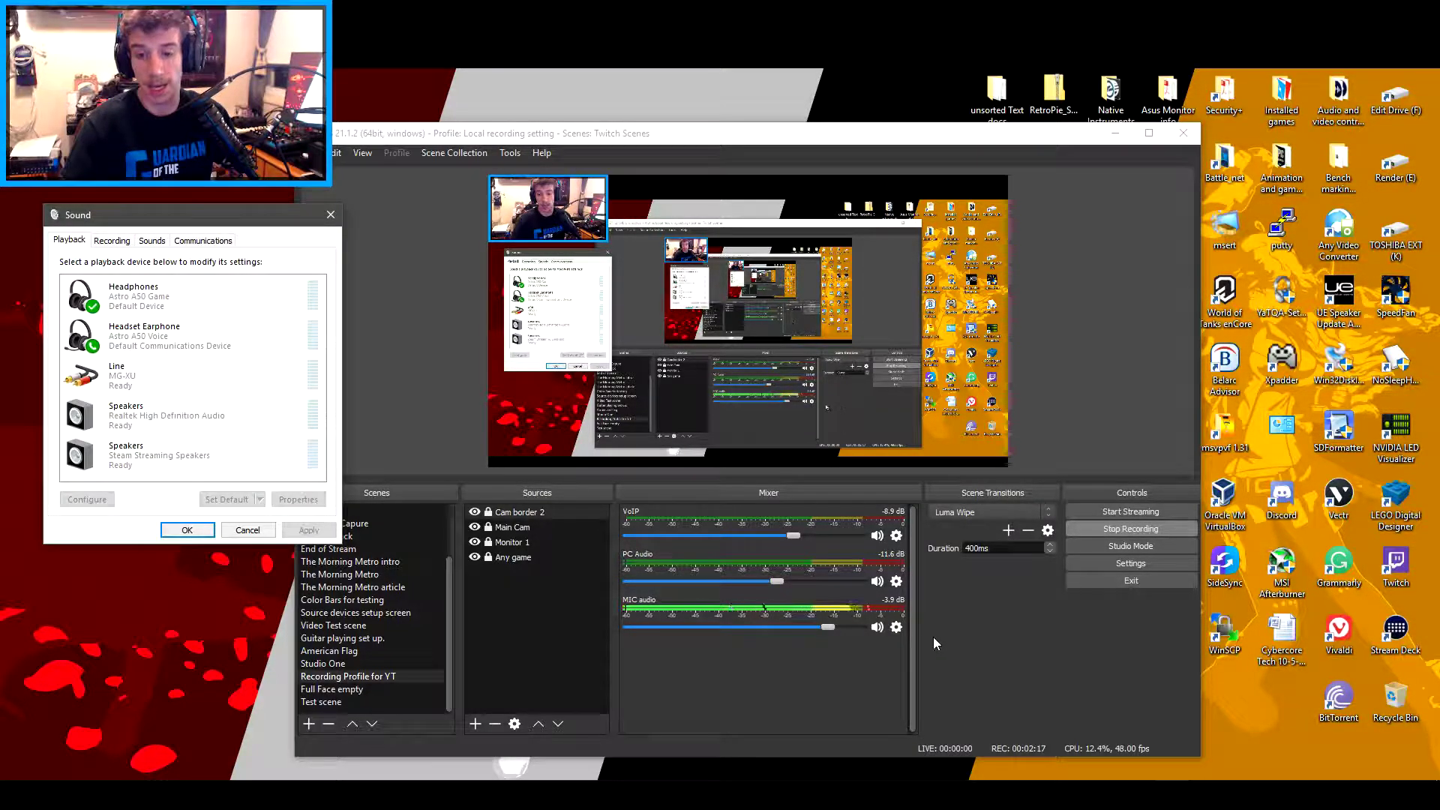
# - Open the MIC audio source's filters and review the Noise Gate and Compressor settings
pyautogui.click(896, 627)
pyautogui.click(940, 693)
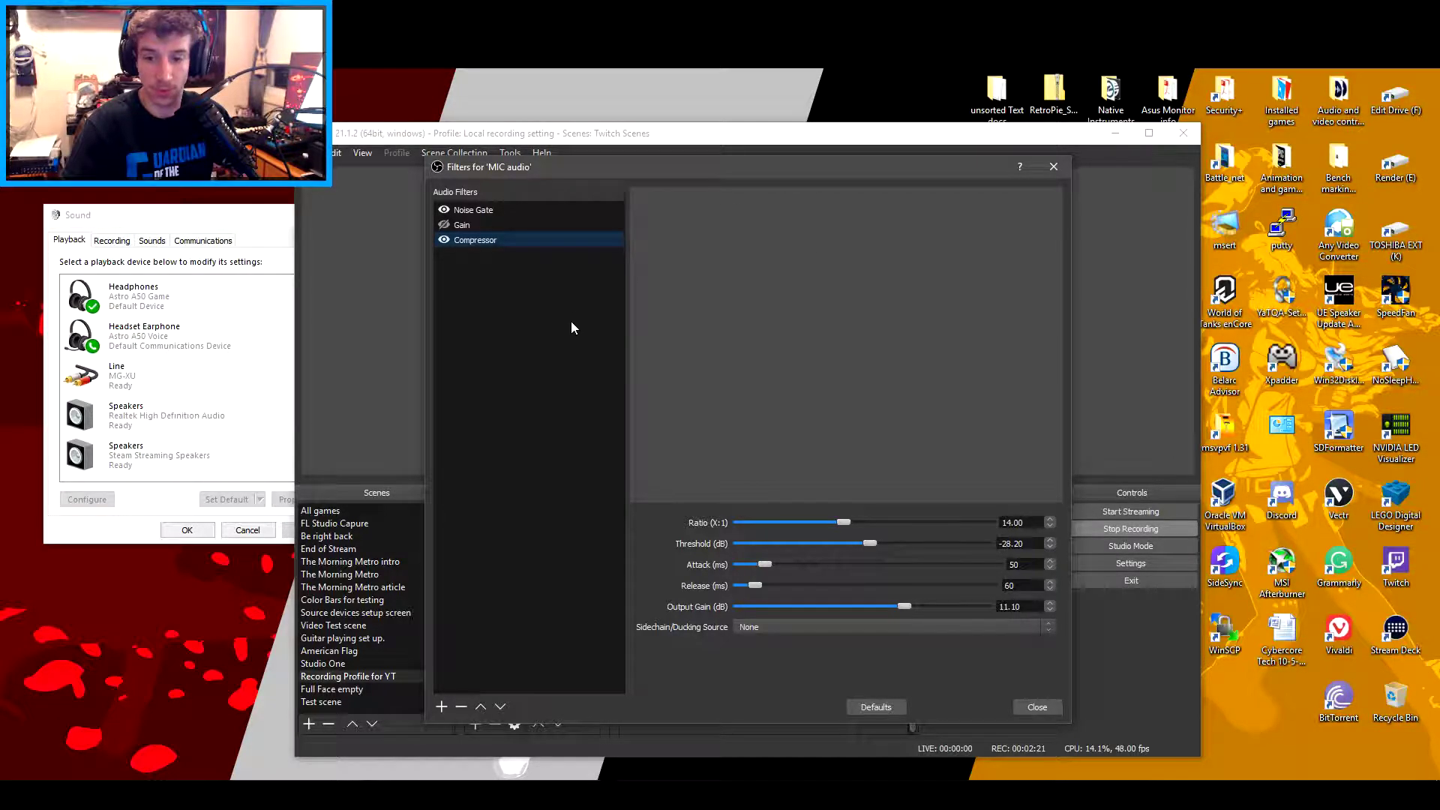
pyautogui.click(492, 213)
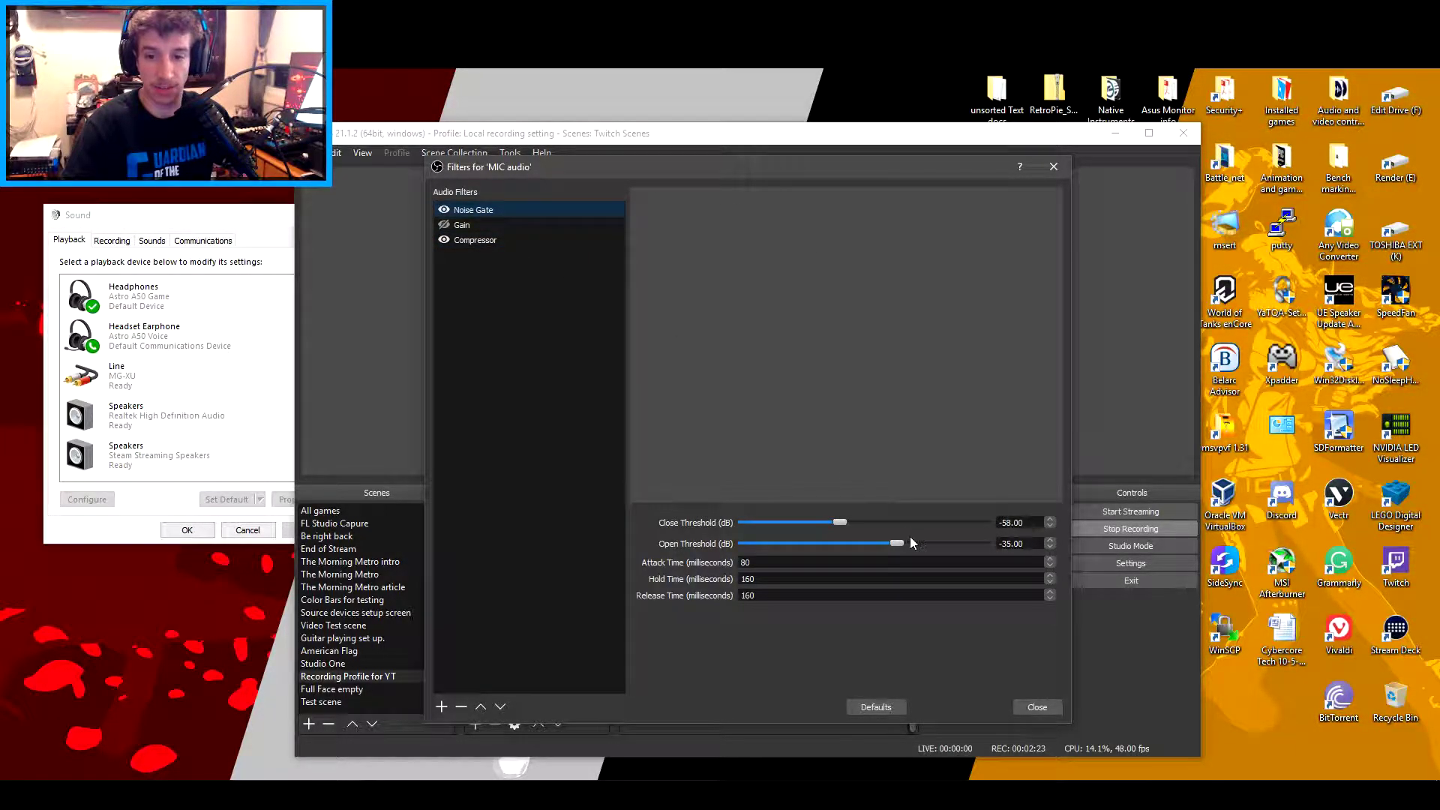
pyautogui.moveTo(685, 170); pyautogui.dragTo(1040, 162)
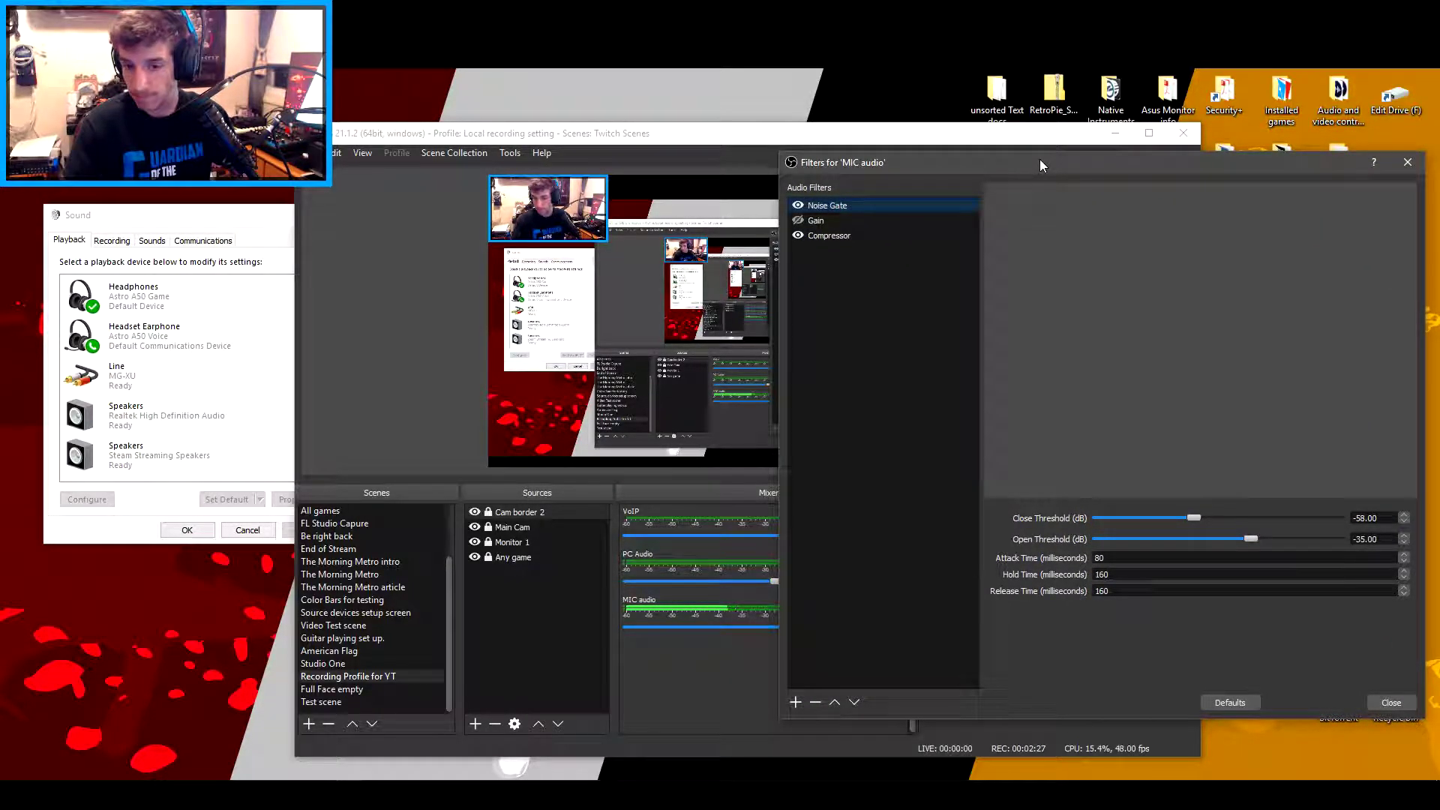
pyautogui.moveTo(1040, 159); pyautogui.dragTo(245, 85)
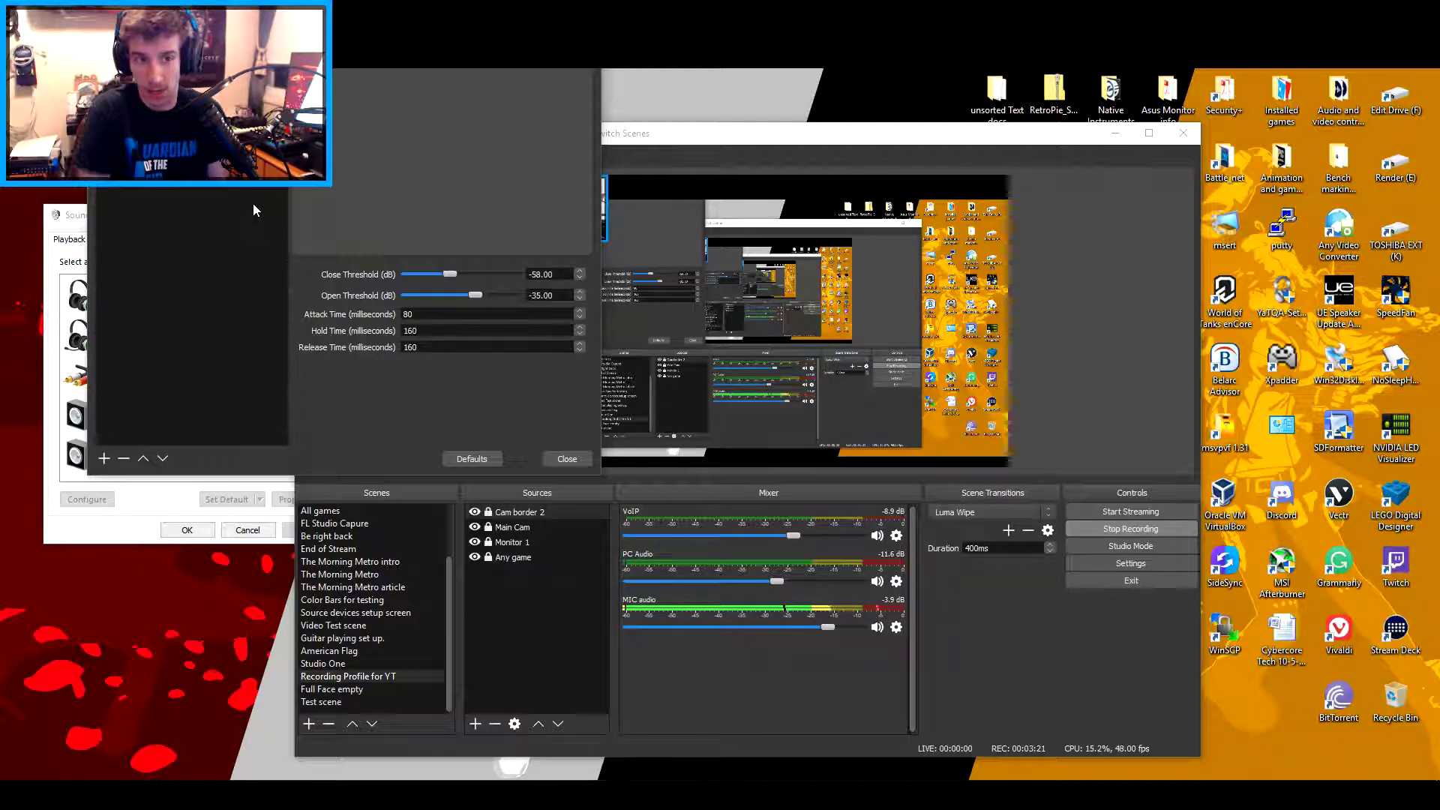
pyautogui.press('Down')
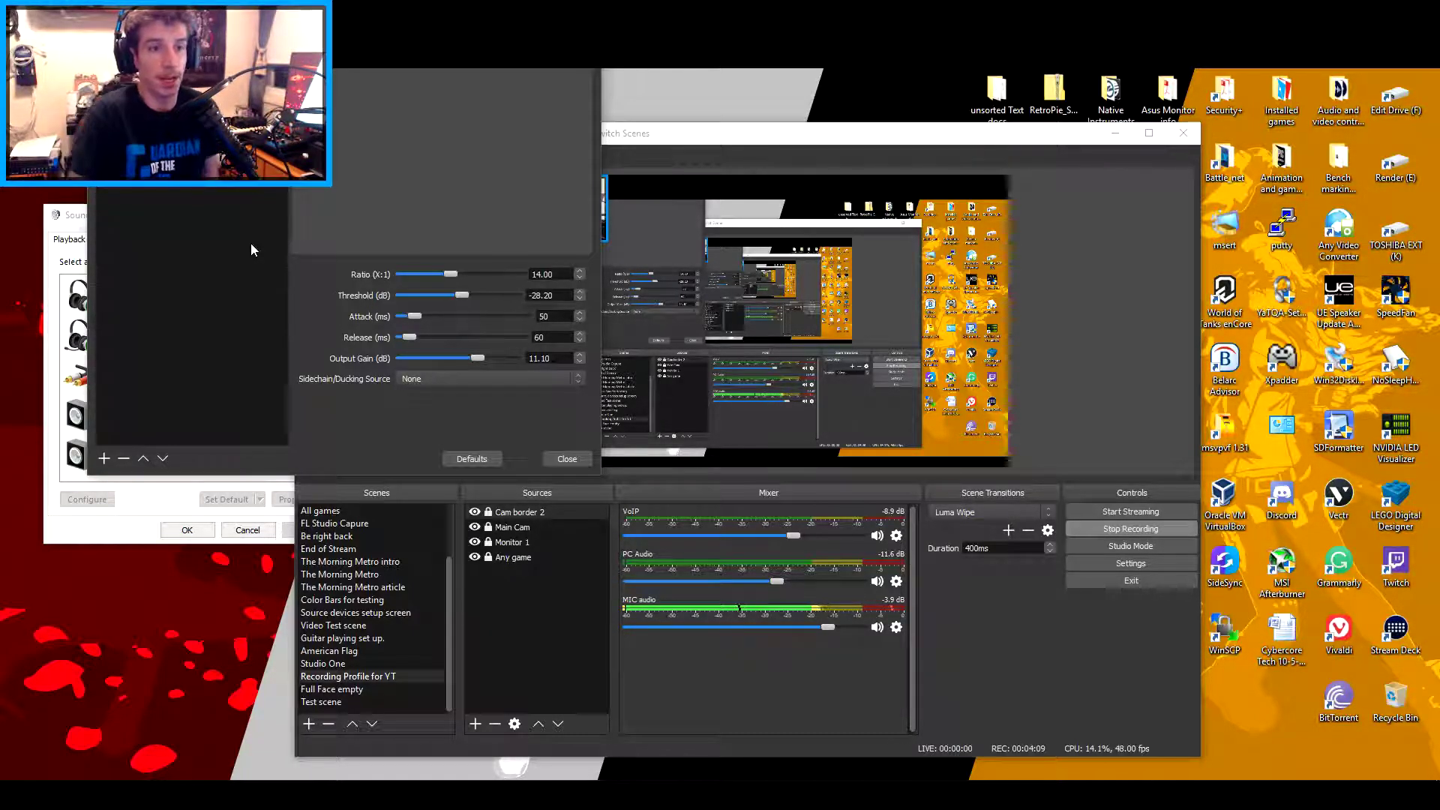
pyautogui.moveTo(277, 72); pyautogui.dragTo(871, 86)
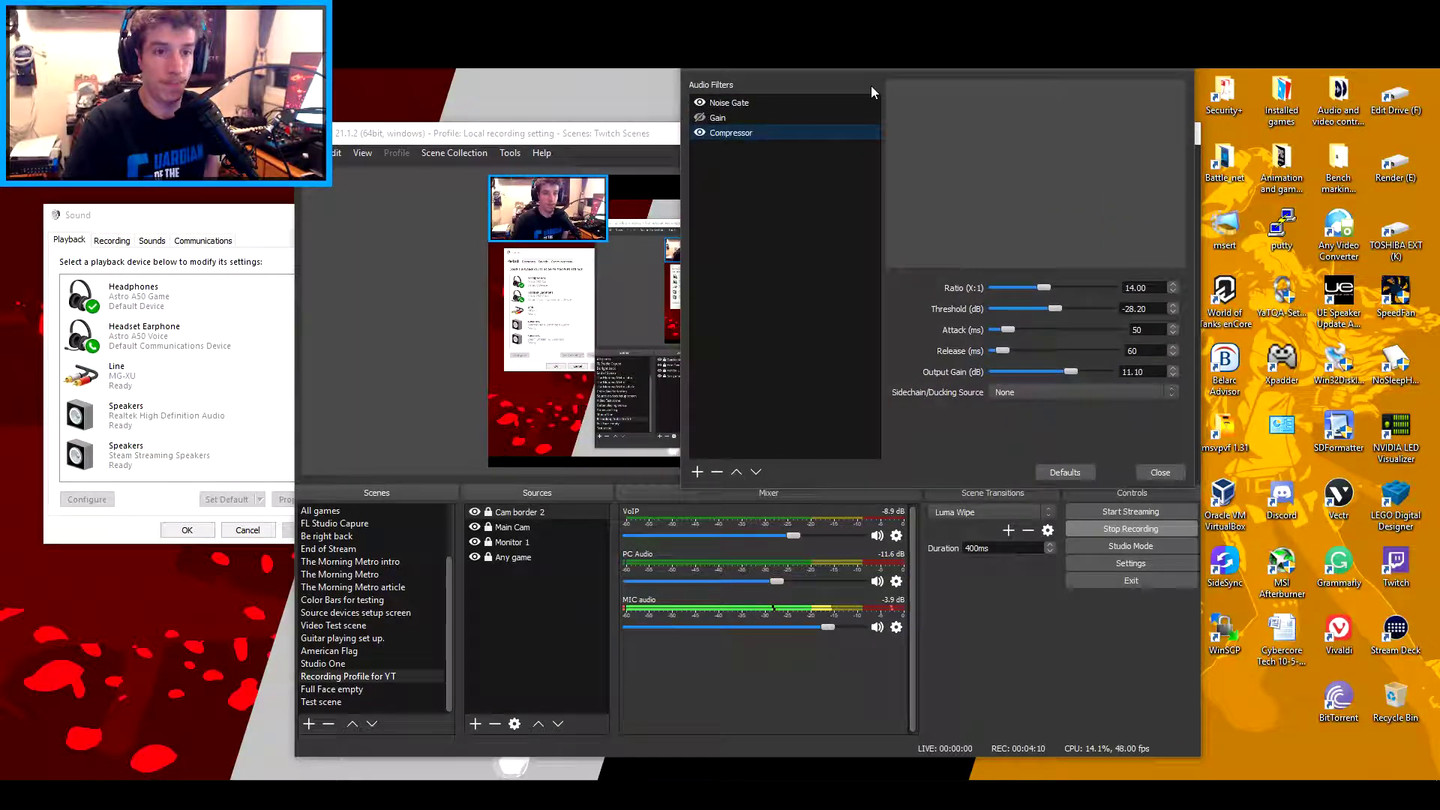
# - Show the recording devices in the Sound settings and select the MG-XU line input
pyautogui.click(111, 240)
pyautogui.moveTo(150, 216); pyautogui.dragTo(233, 160)
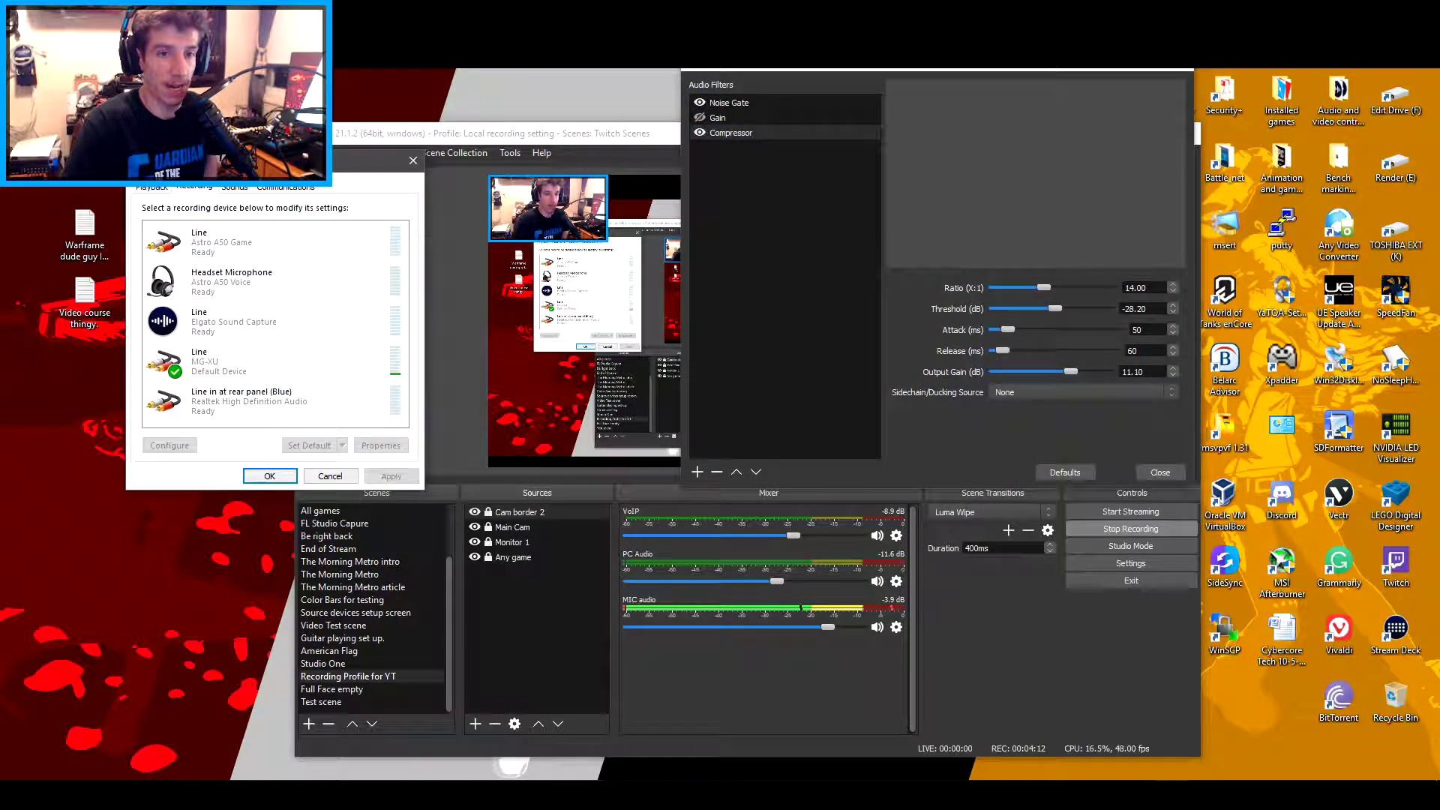
pyautogui.click(250, 371)
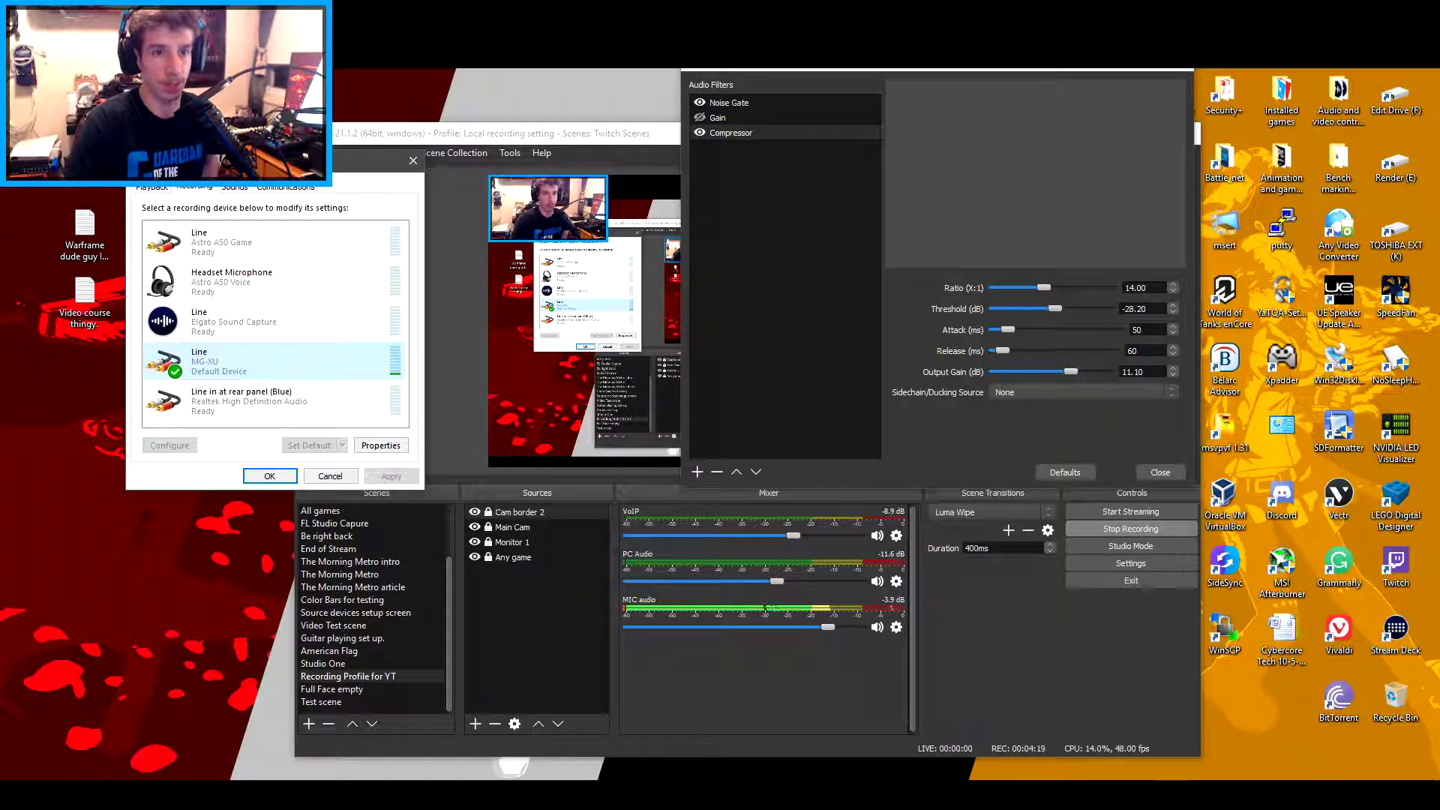
pyautogui.moveTo(264, 165); pyautogui.dragTo(253, 227)
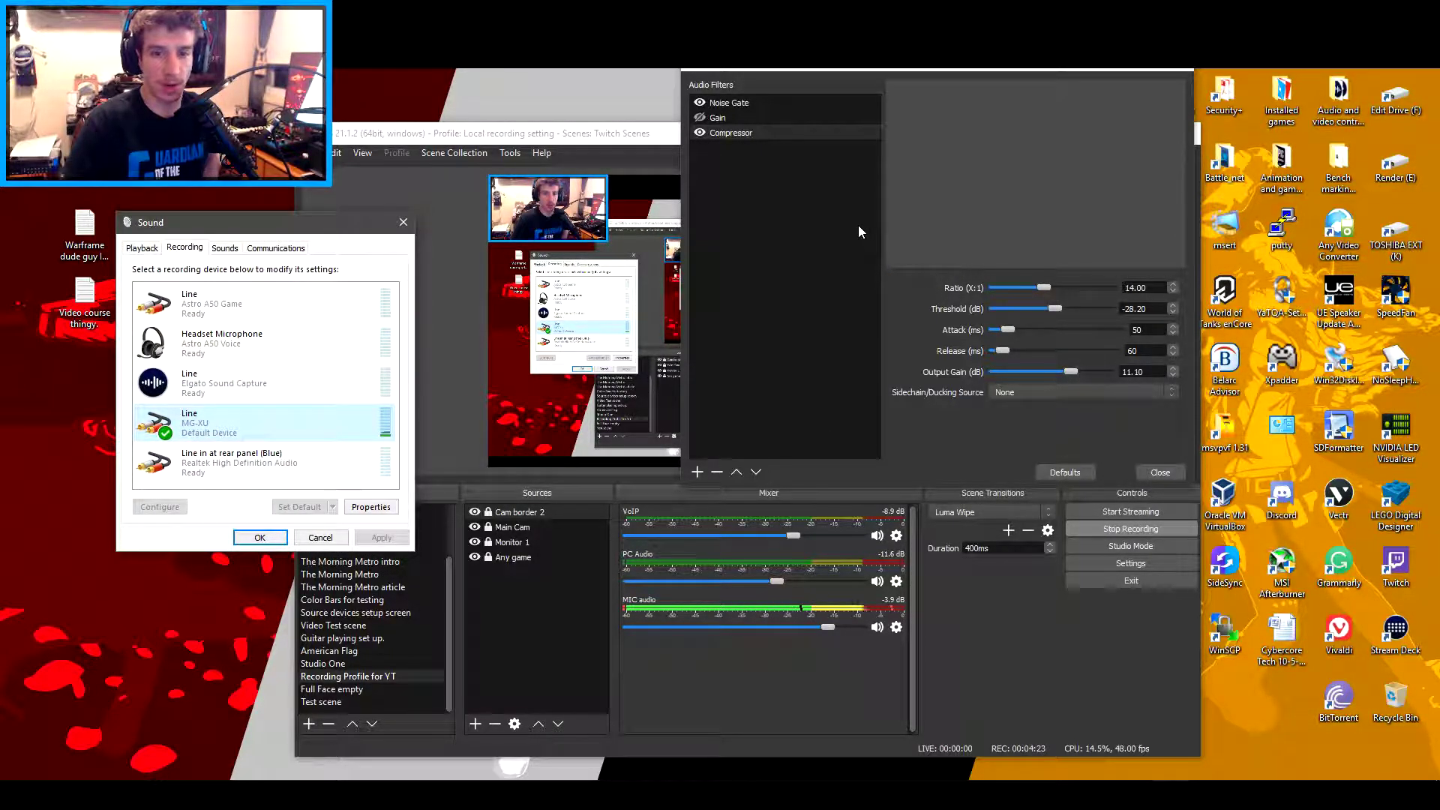
# - Close the MIC audio filters and open the PC Audio filters to review the Compressor VoIP settings
pyautogui.moveTo(893, 60); pyautogui.dragTo(853, 54)
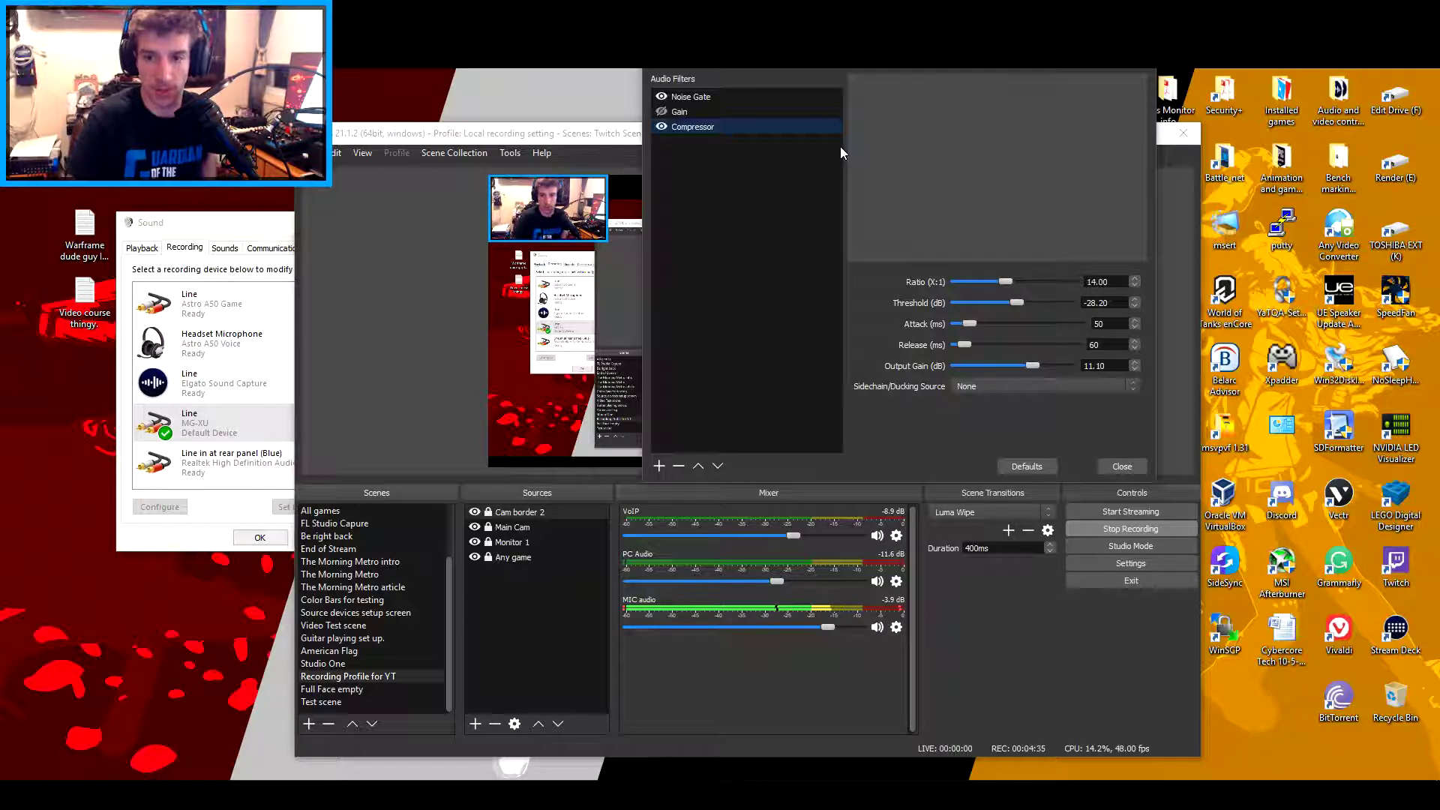
pyautogui.click(1131, 467)
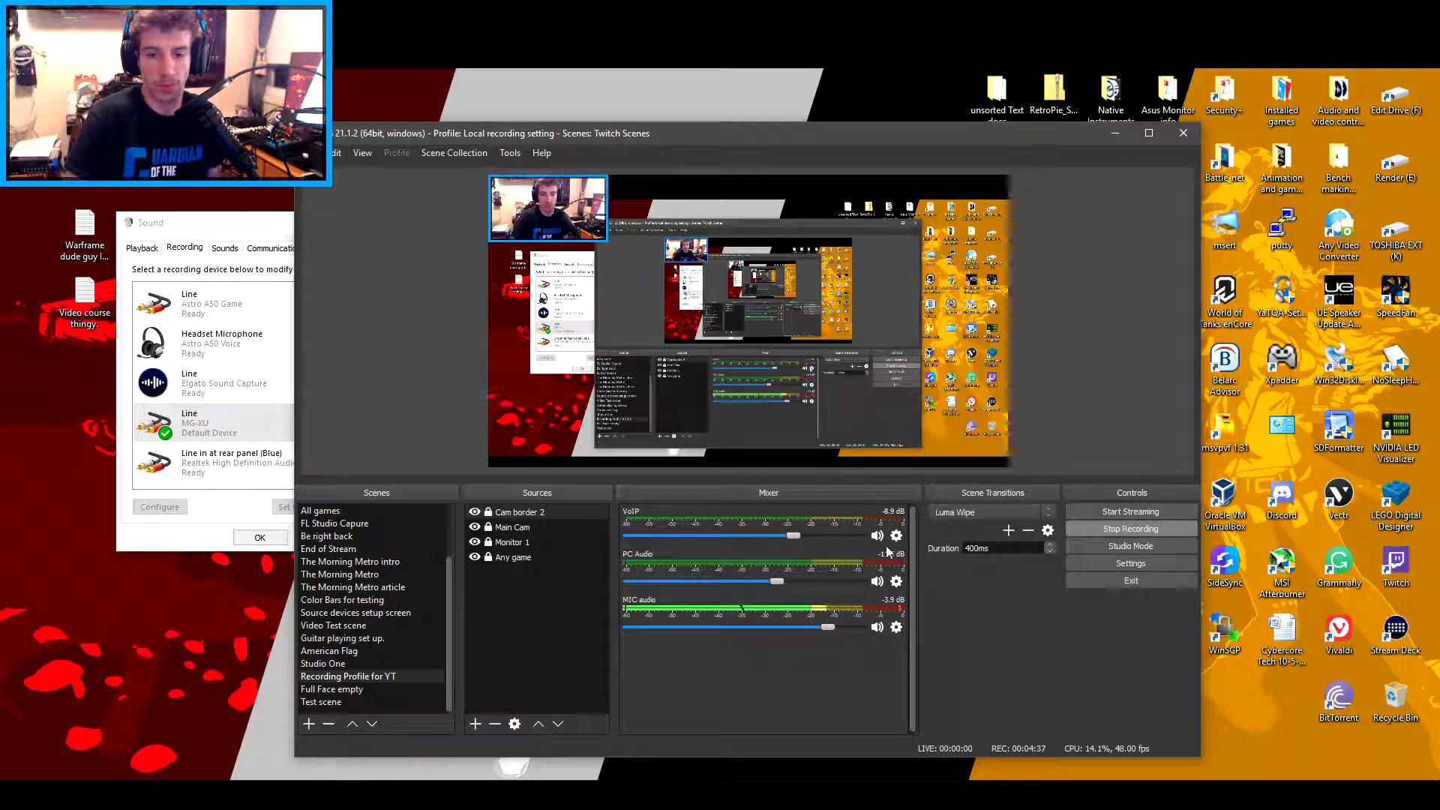
pyautogui.click(897, 581)
pyautogui.click(943, 646)
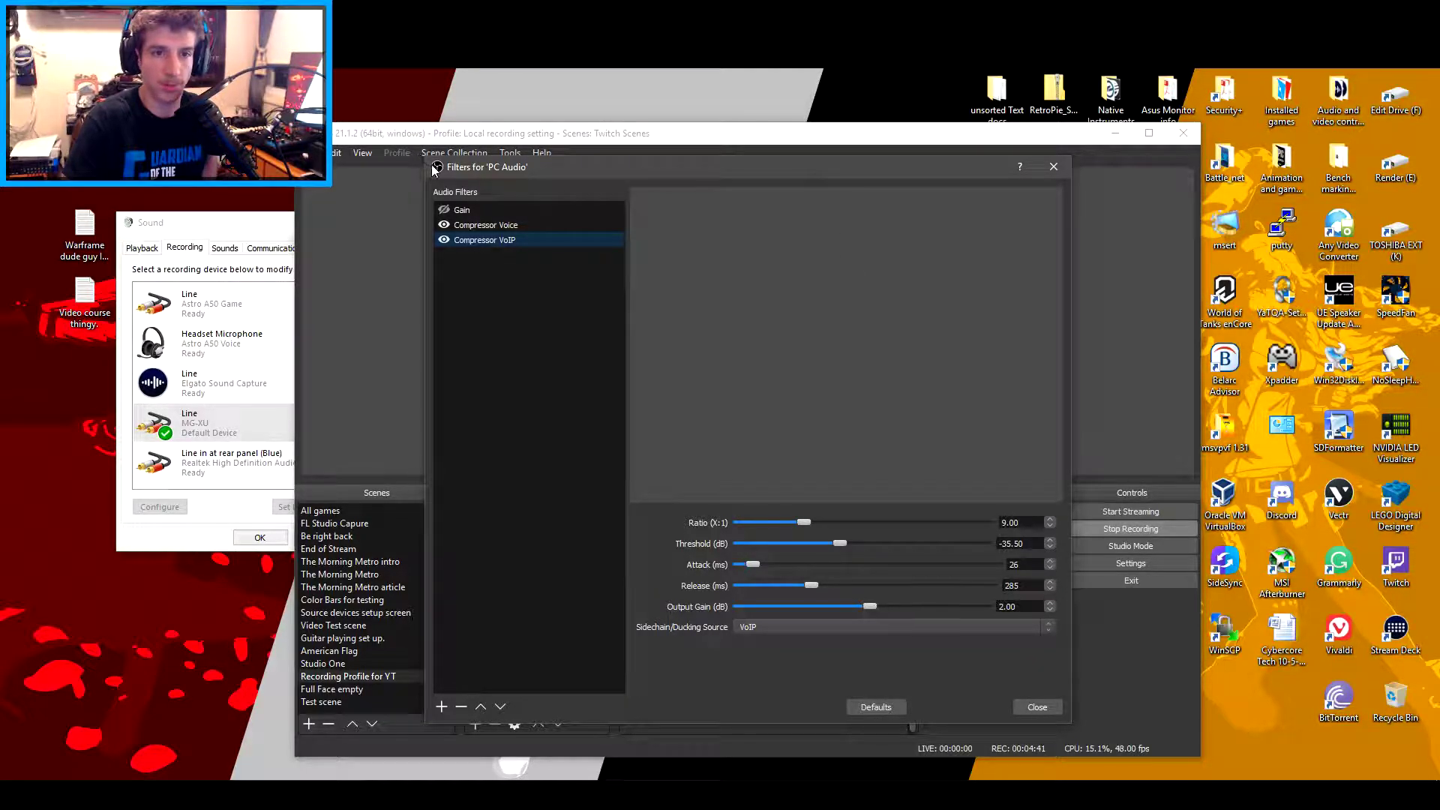
pyautogui.moveTo(437, 166); pyautogui.dragTo(625, 131)
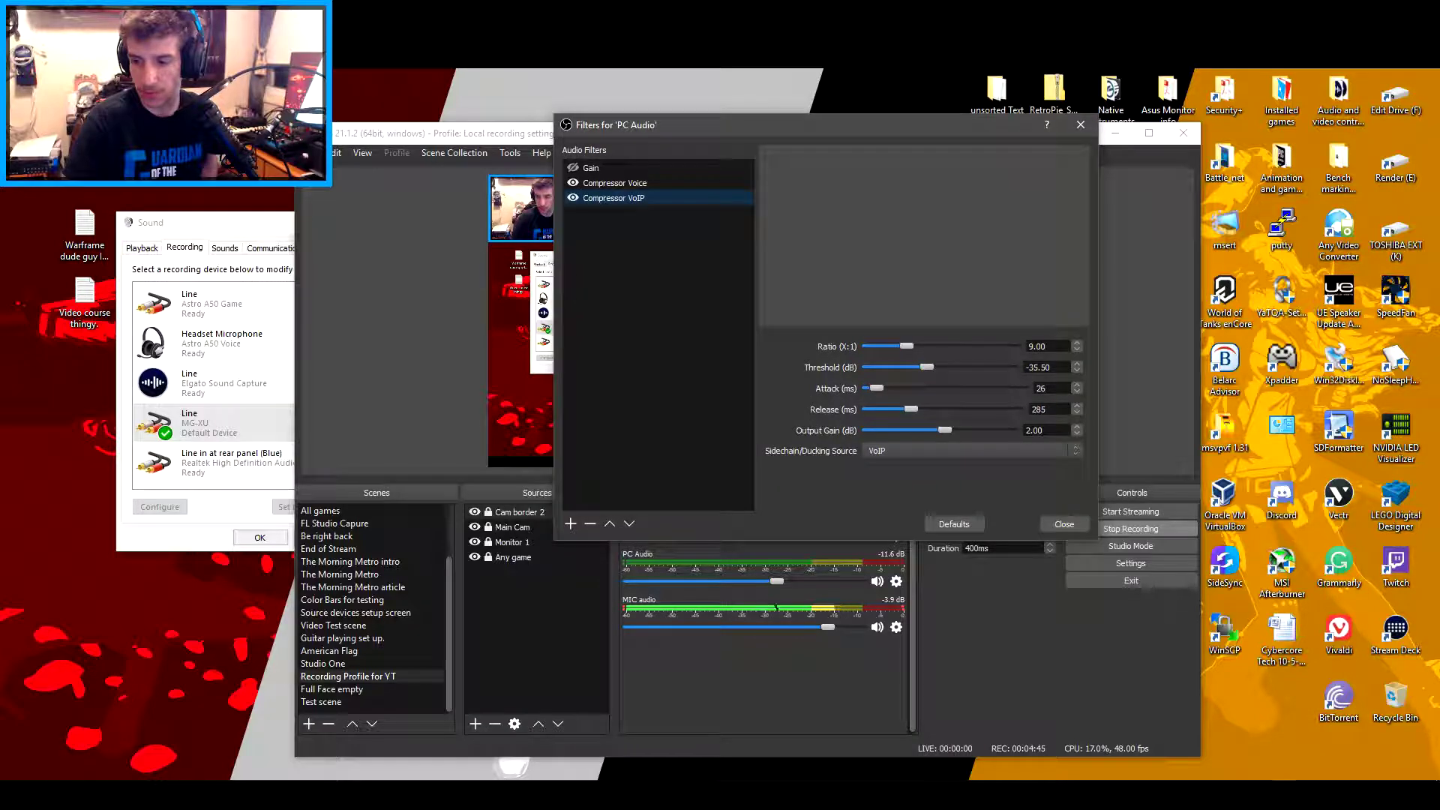
pyautogui.press('super+alt+d')
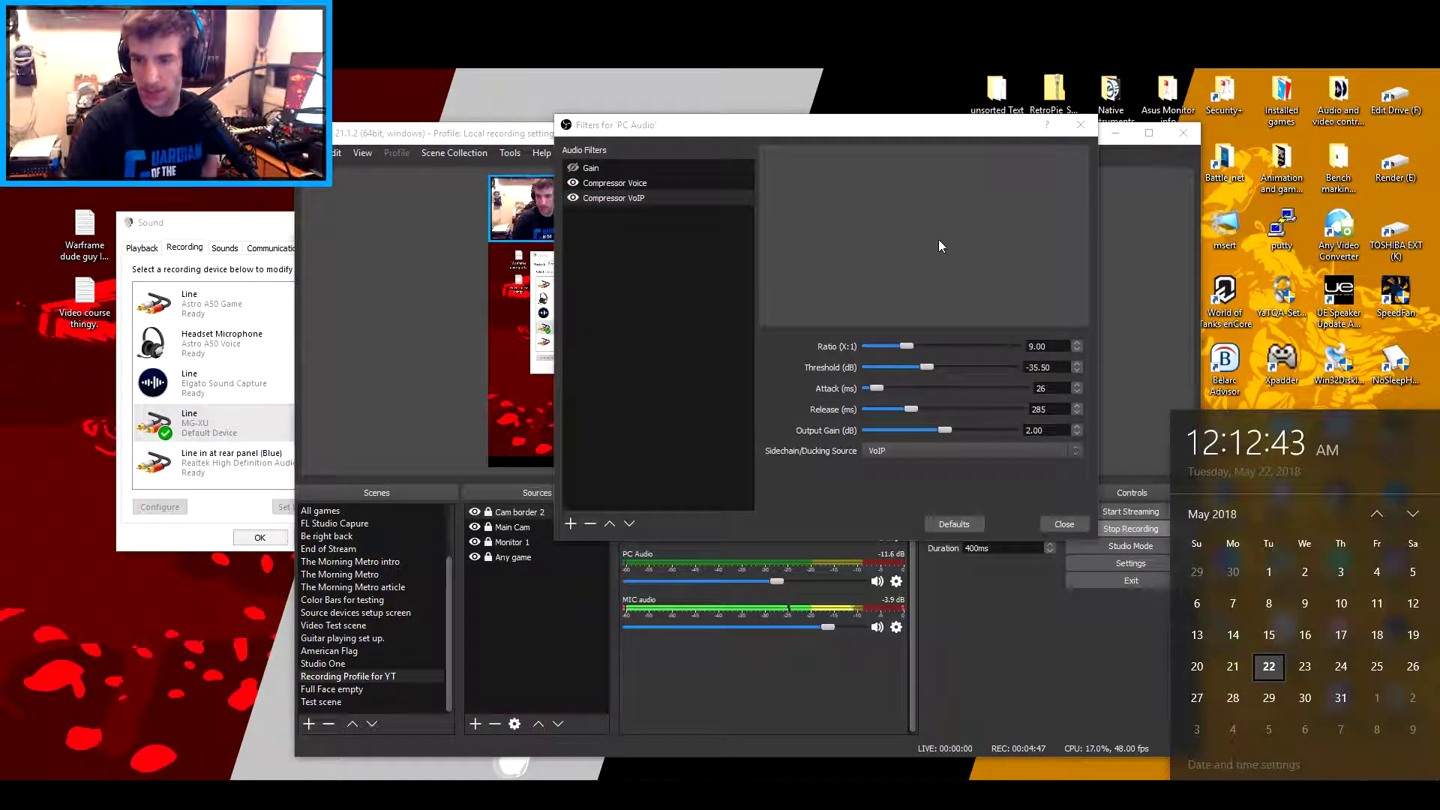
pyautogui.click(907, 227)
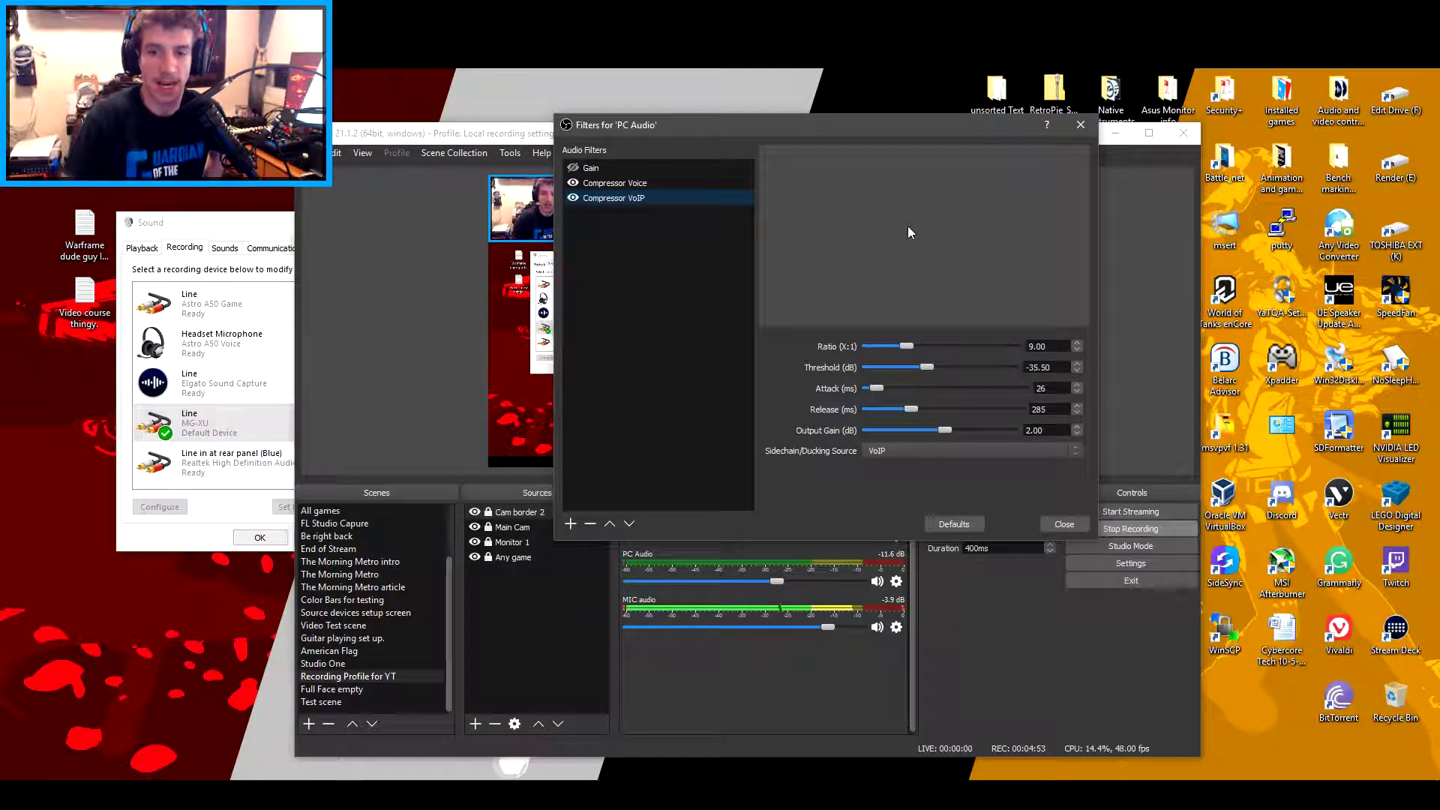
pyautogui.moveTo(863, 133); pyautogui.dragTo(925, 126)
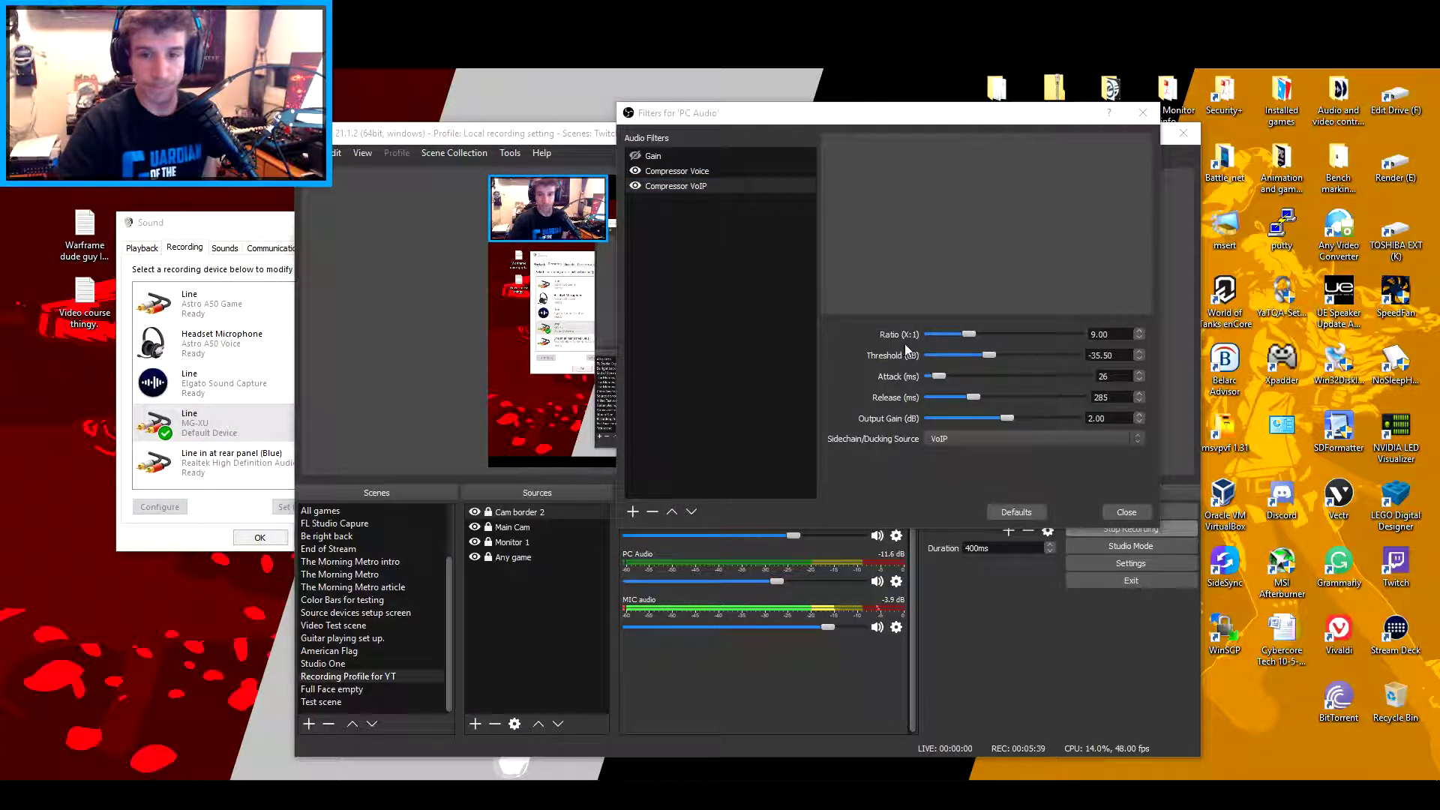
# - Examine the Compressor Voice and Compressor VoIP settings of PC Audio, including the sidechain source, and close the filters
pyautogui.click(705, 175)
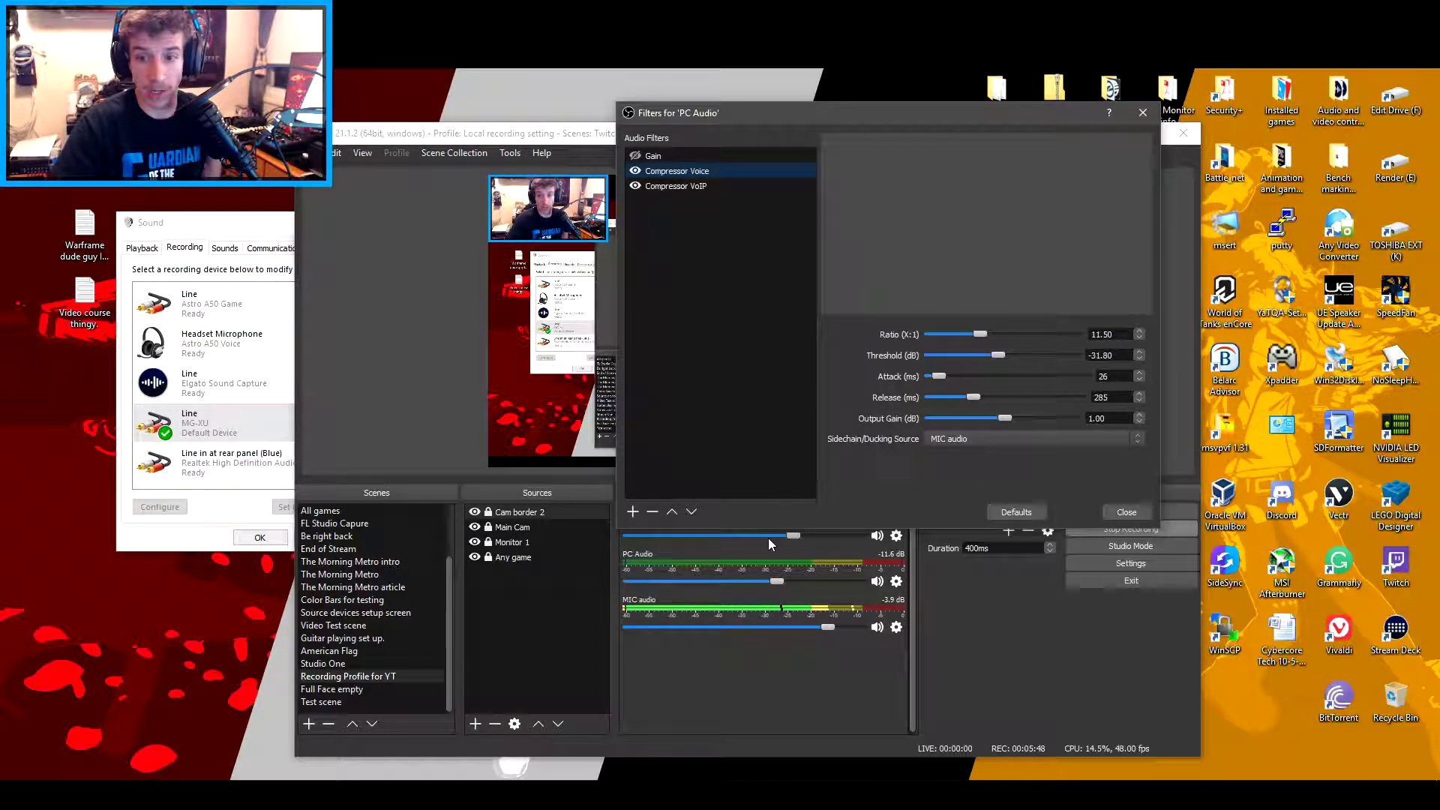
pyautogui.click(967, 441)
pyautogui.click(727, 206)
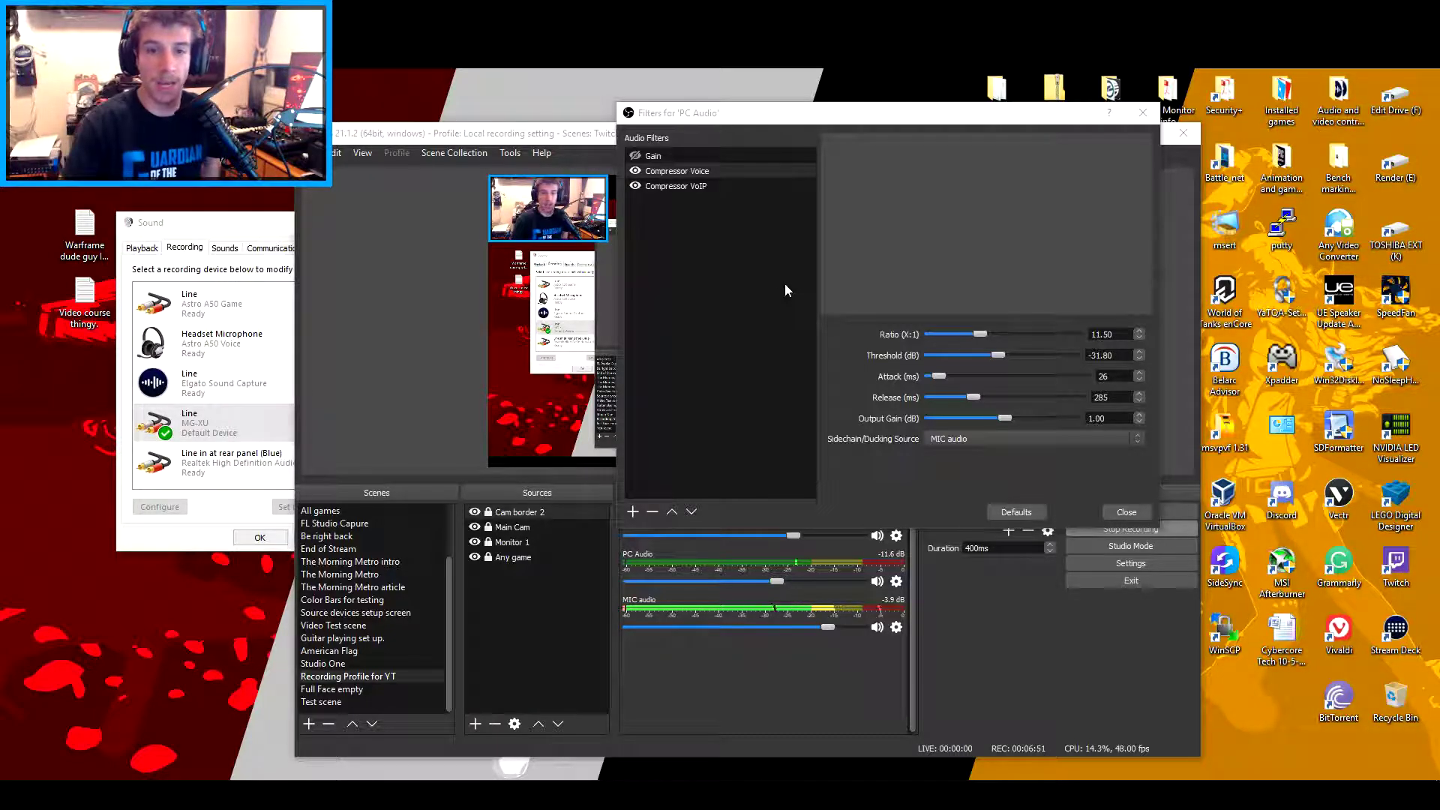
pyautogui.click(698, 187)
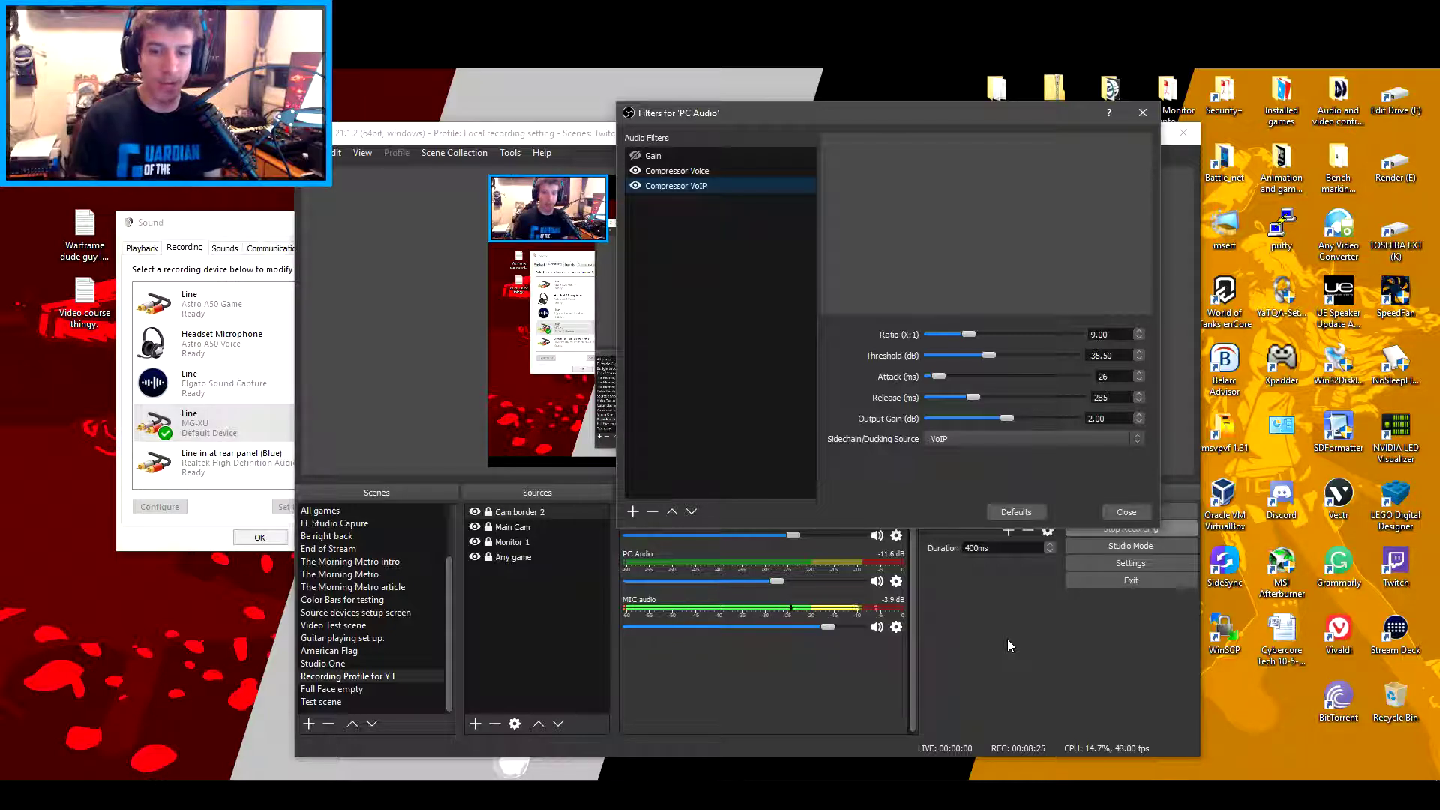
pyautogui.moveTo(885, 117); pyautogui.dragTo(906, 87)
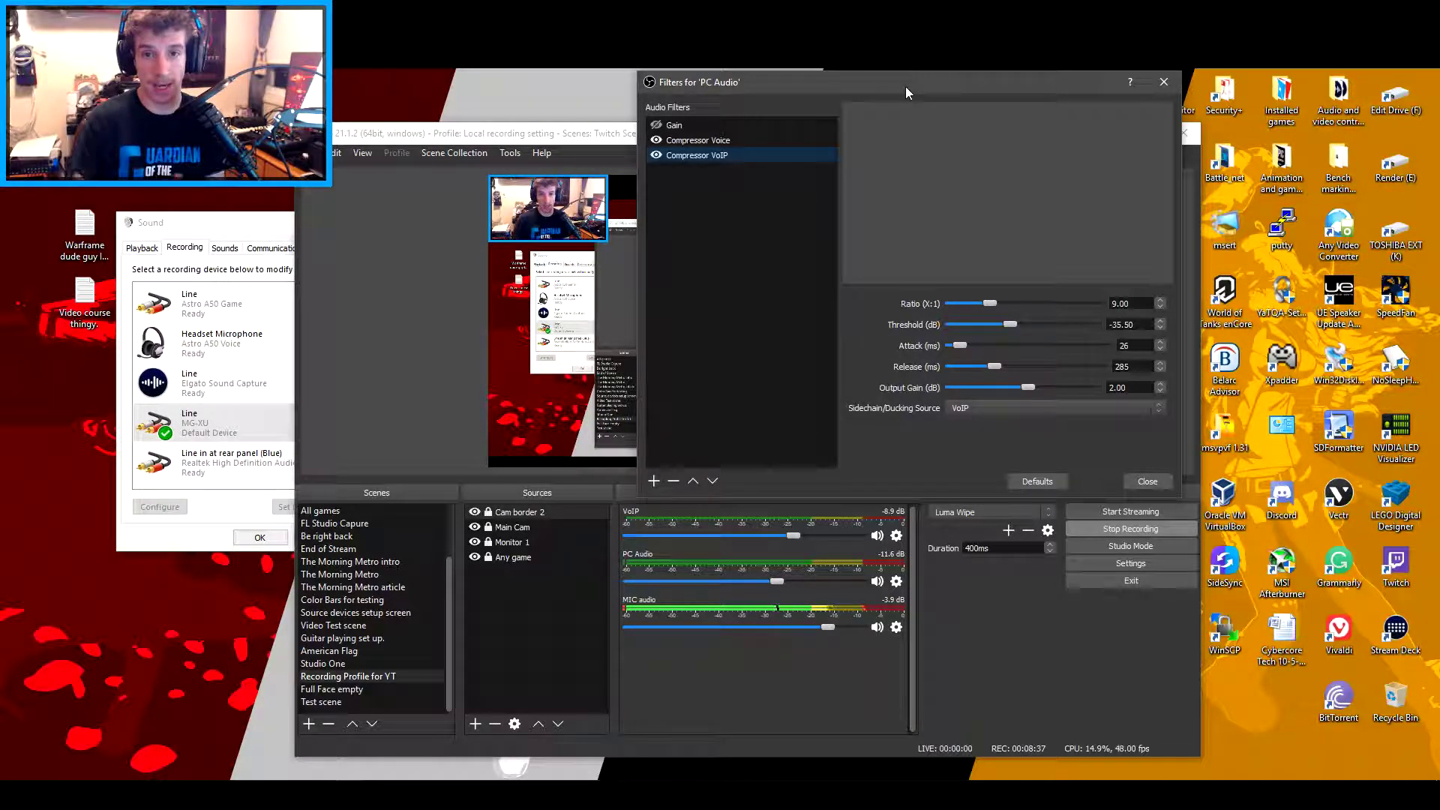
pyautogui.click(1145, 484)
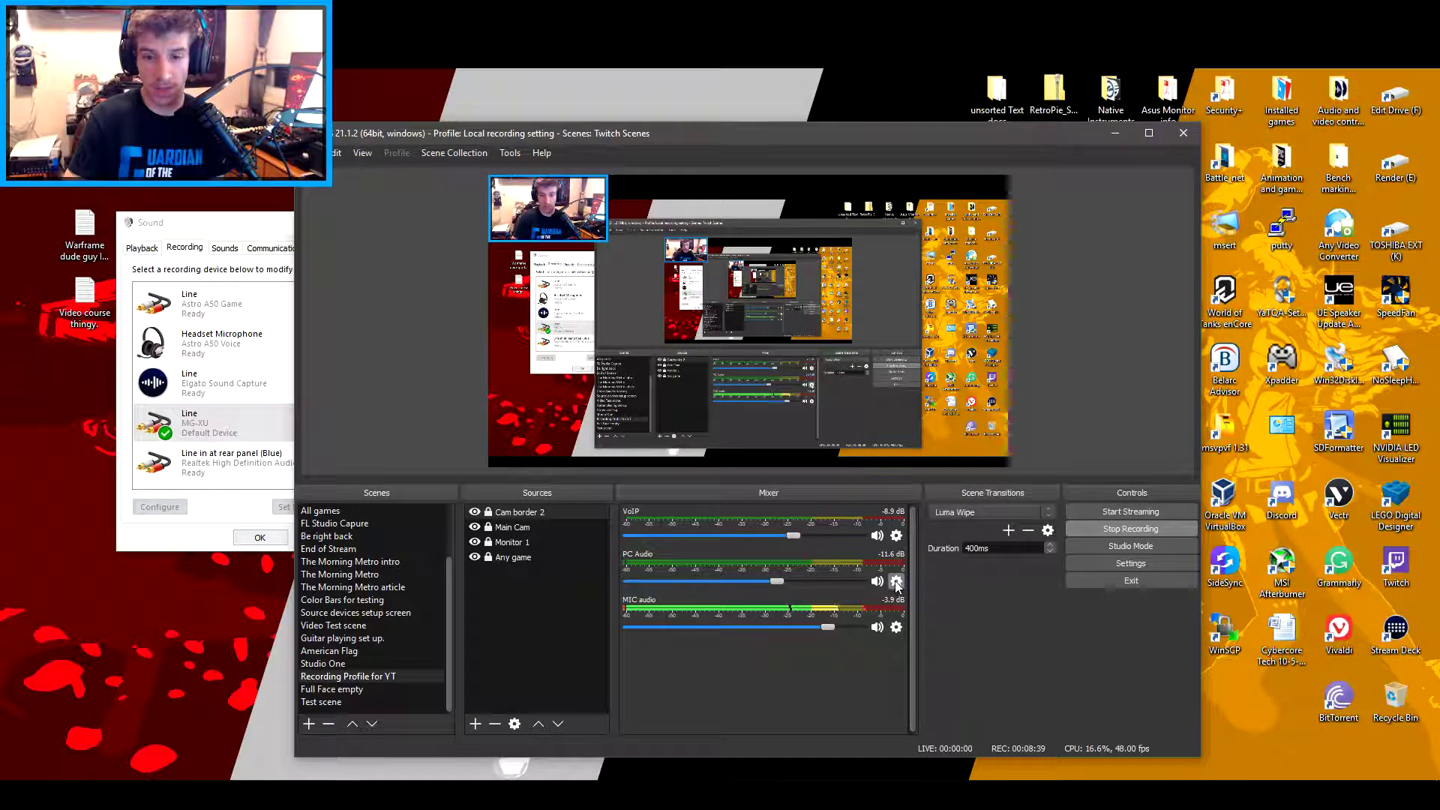
# - Add a Compressor filter named "Compressor Test" to the PC Audio source
pyautogui.click(896, 583)
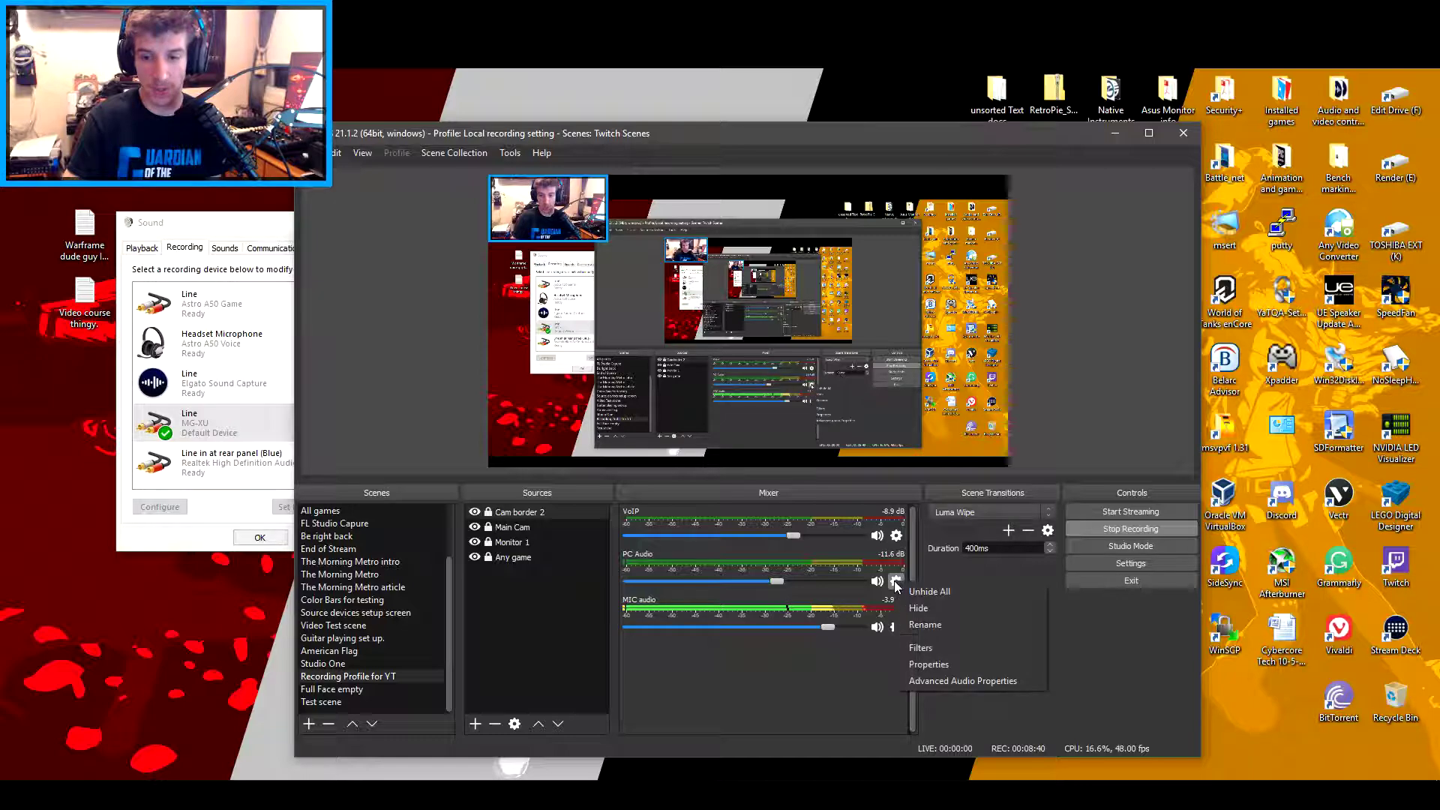
pyautogui.click(930, 645)
pyautogui.click(441, 707)
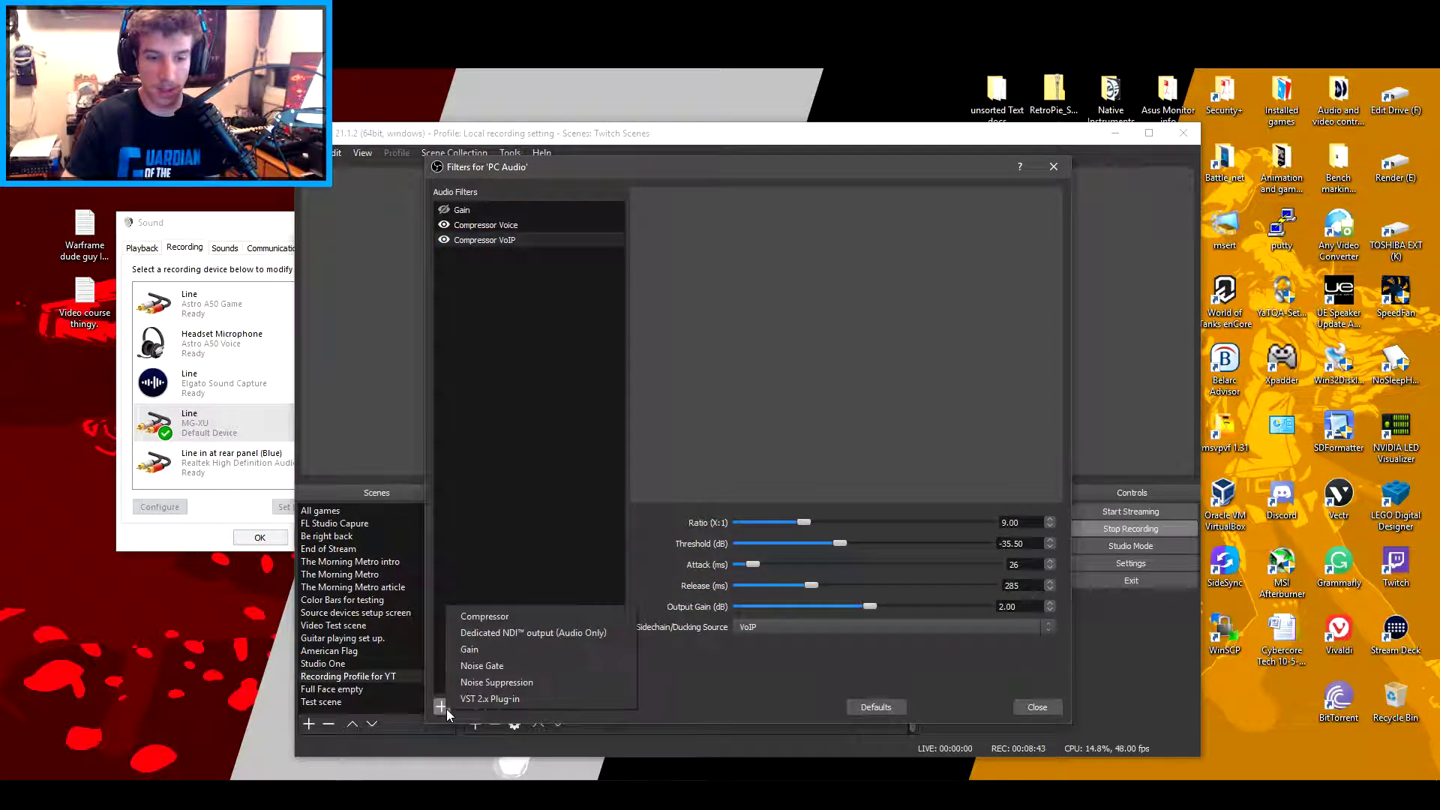
pyautogui.click(489, 616)
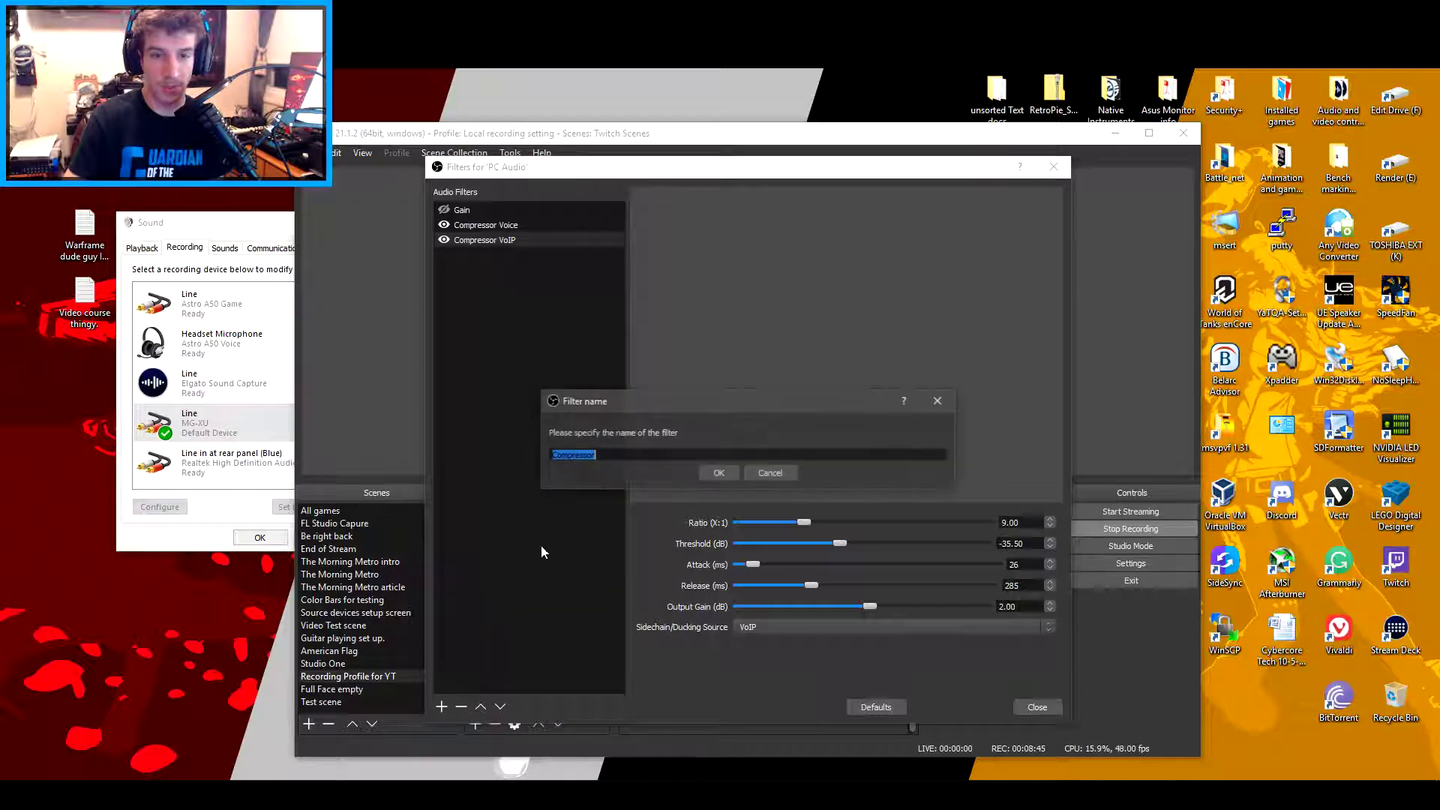
pyautogui.press('End')
pyautogui.write('Test')
pyautogui.click(715, 474)
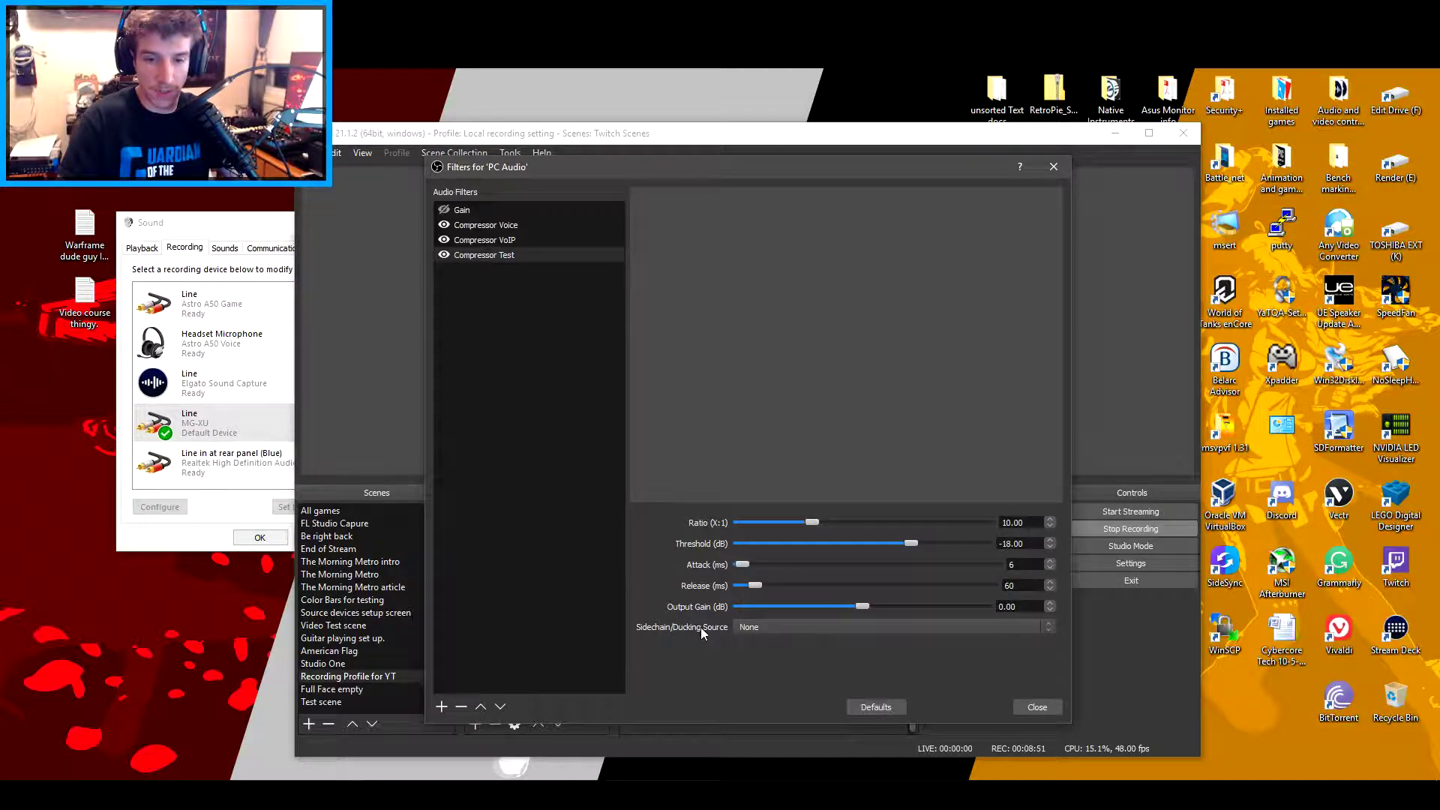
pyautogui.click(759, 626)
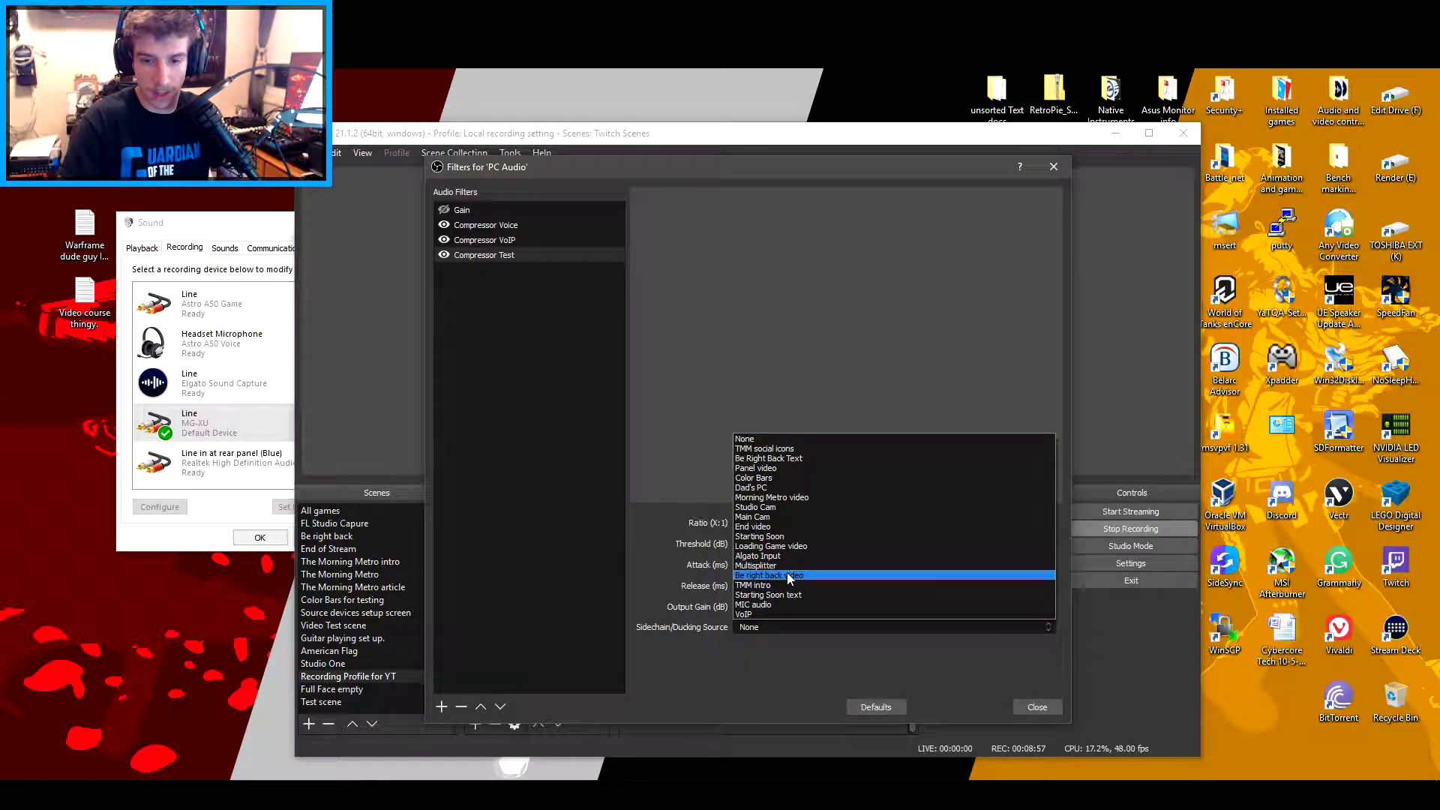
pyautogui.click(776, 486)
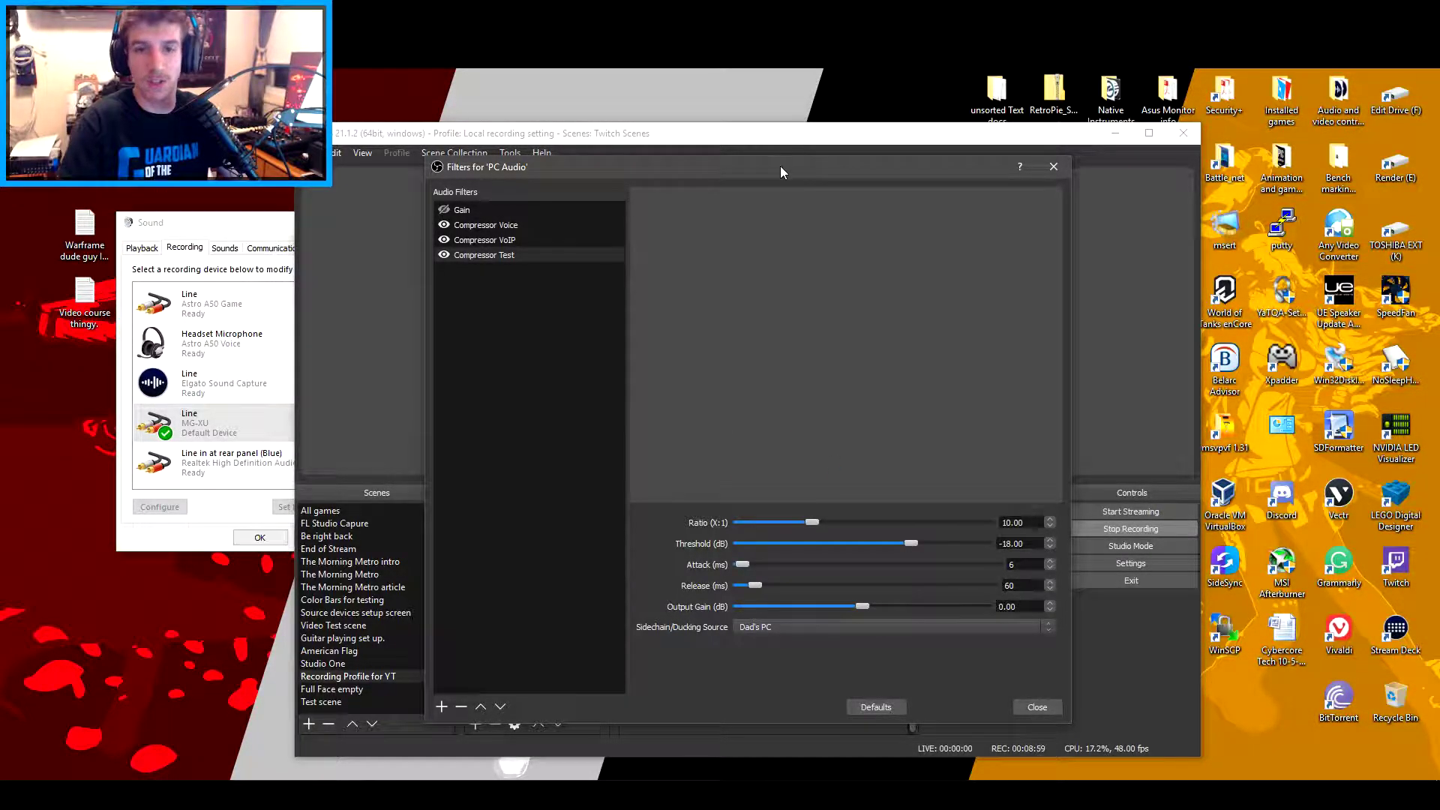
pyautogui.moveTo(425, 158); pyautogui.dragTo(675, 86)
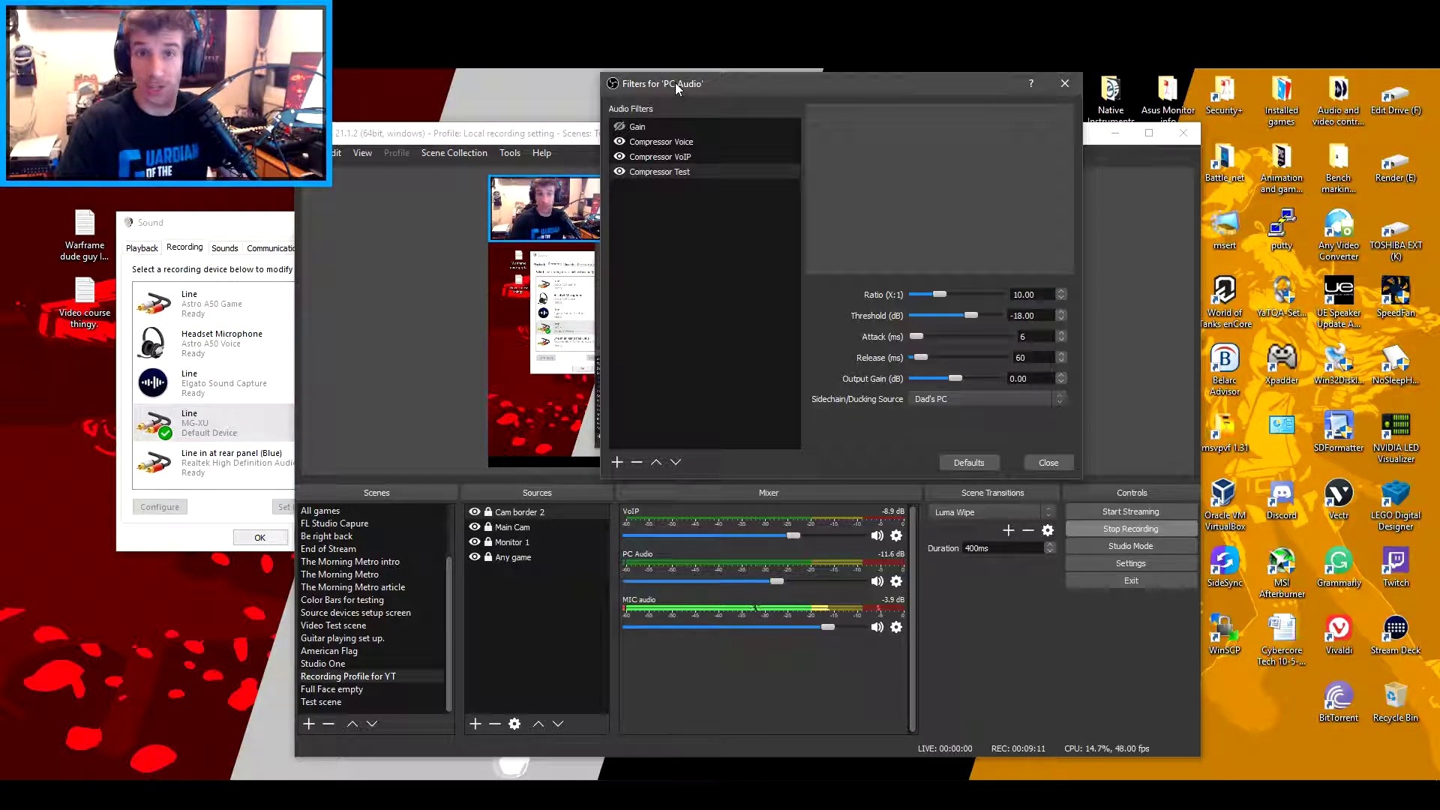
# - Remove the Compressor Test filter from PC Audio and close the source's filters
pyautogui.click(638, 464)
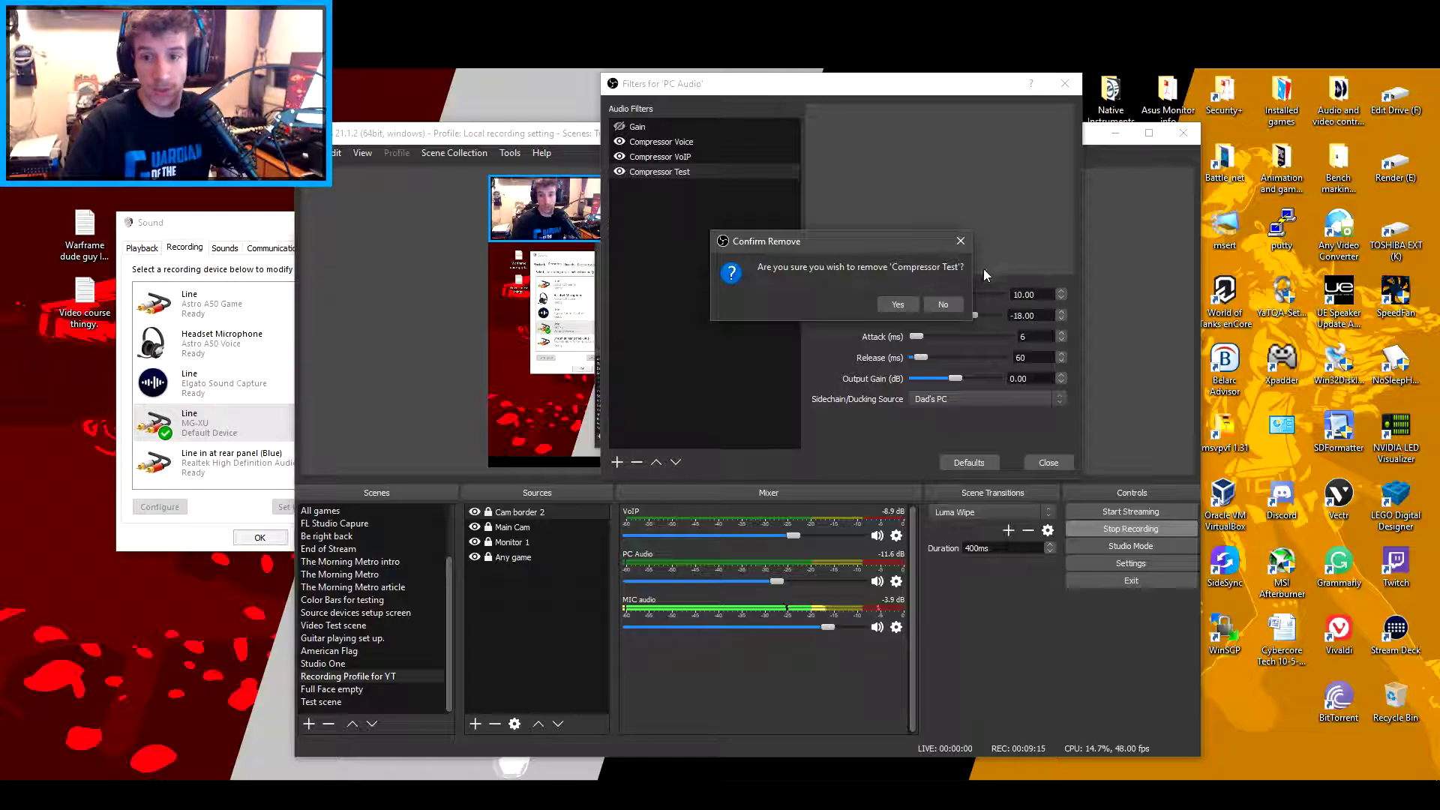
pyautogui.click(896, 305)
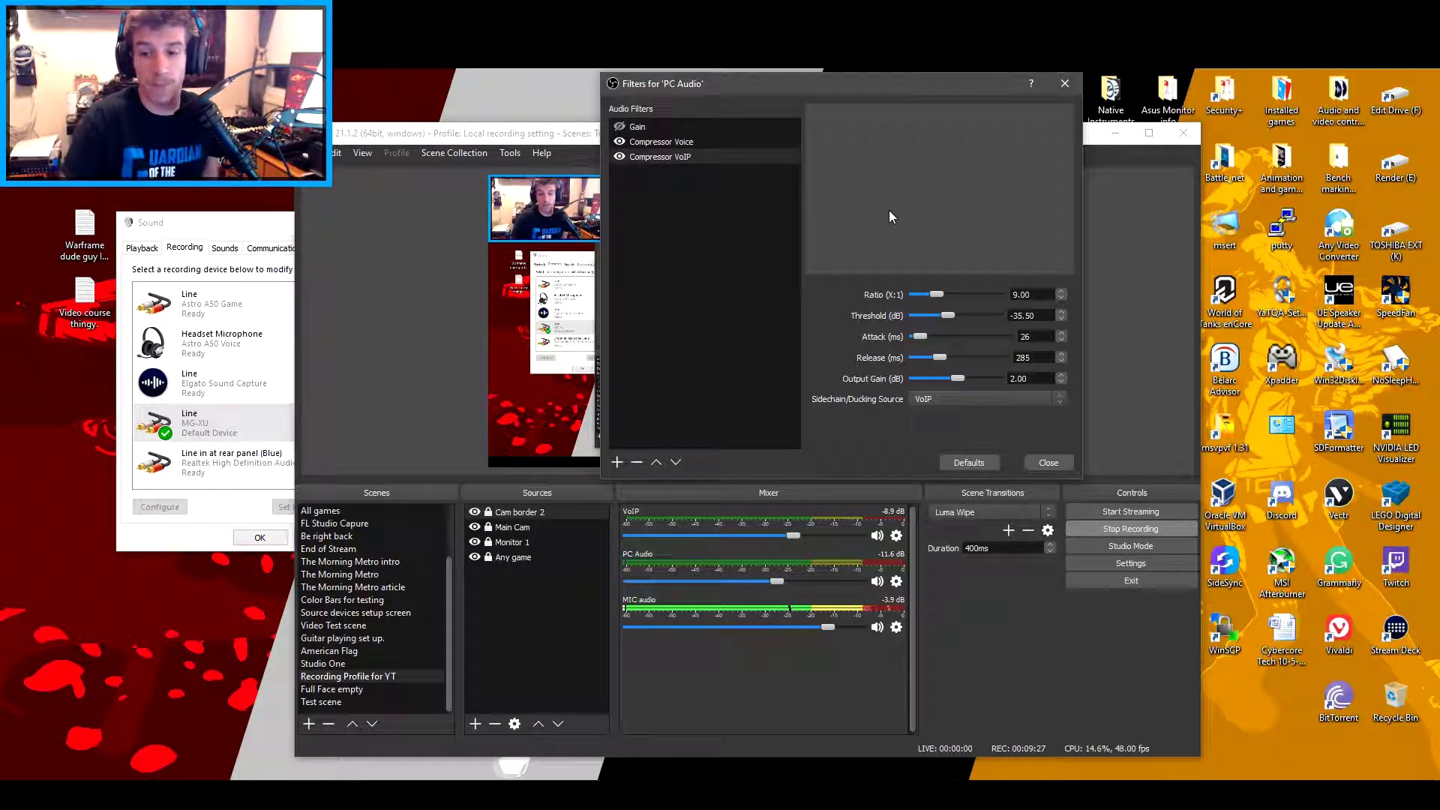
pyautogui.click(1048, 463)
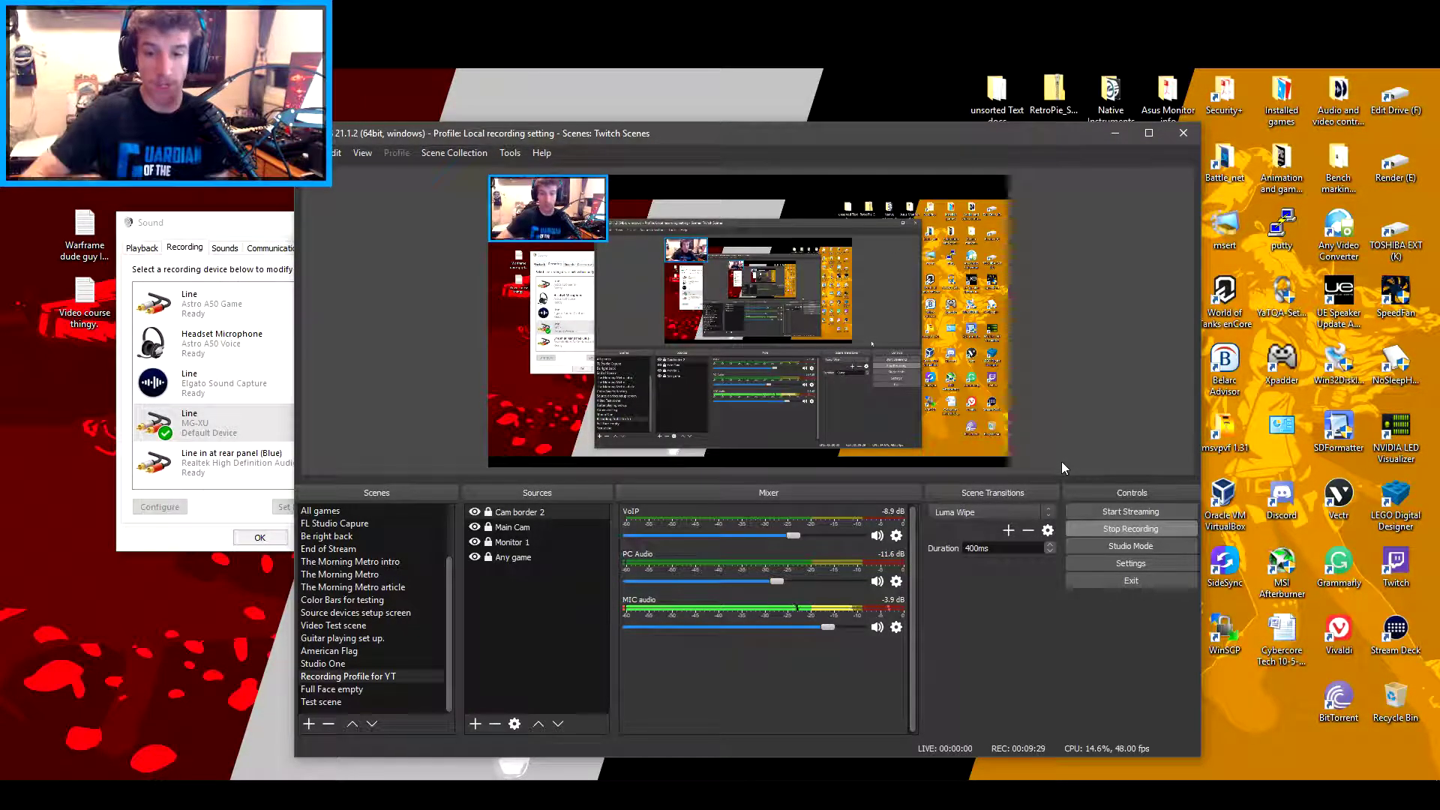
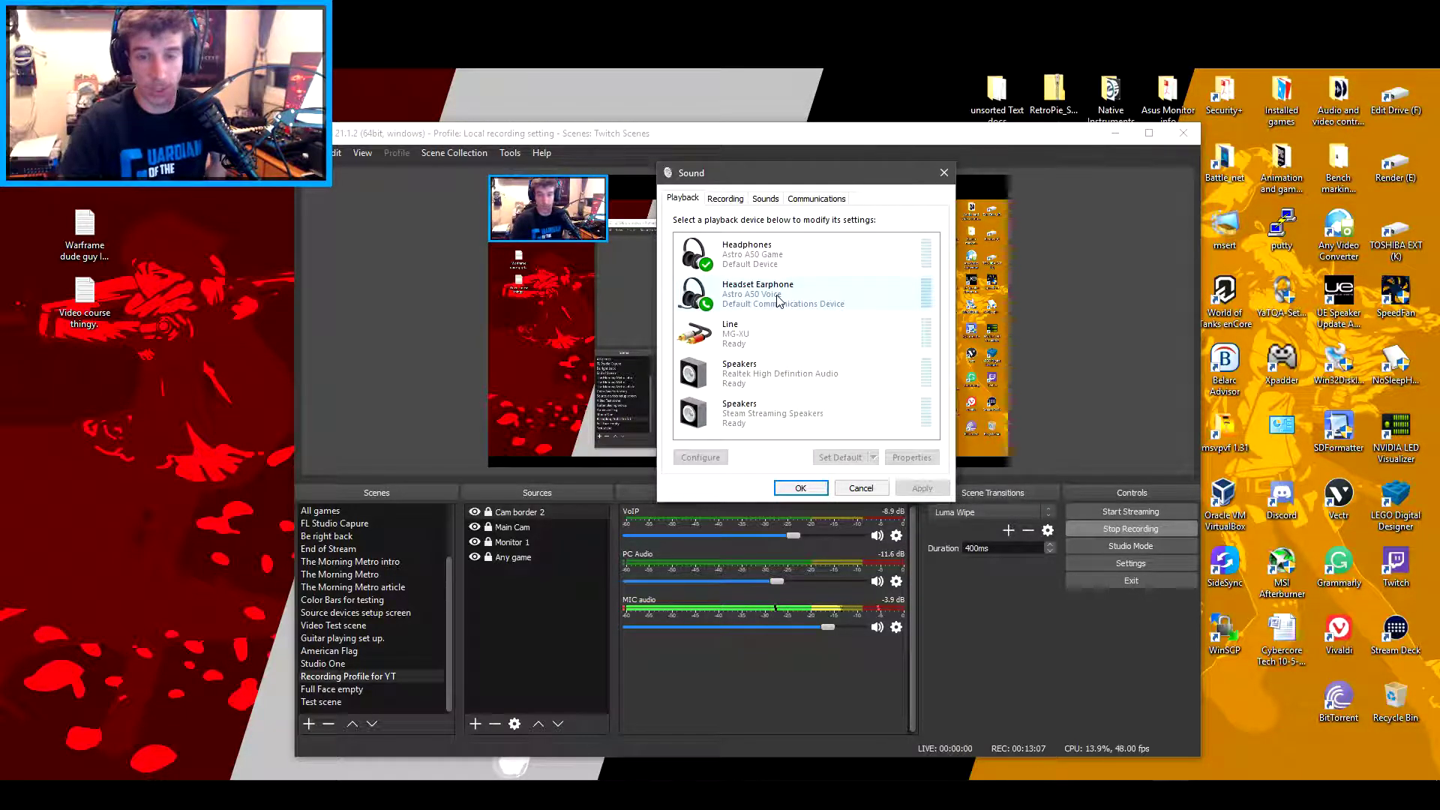
# - Make the Realtek High Definition Audio speakers both the default playback device and the default communication device
pyautogui.rightClick(777, 264)
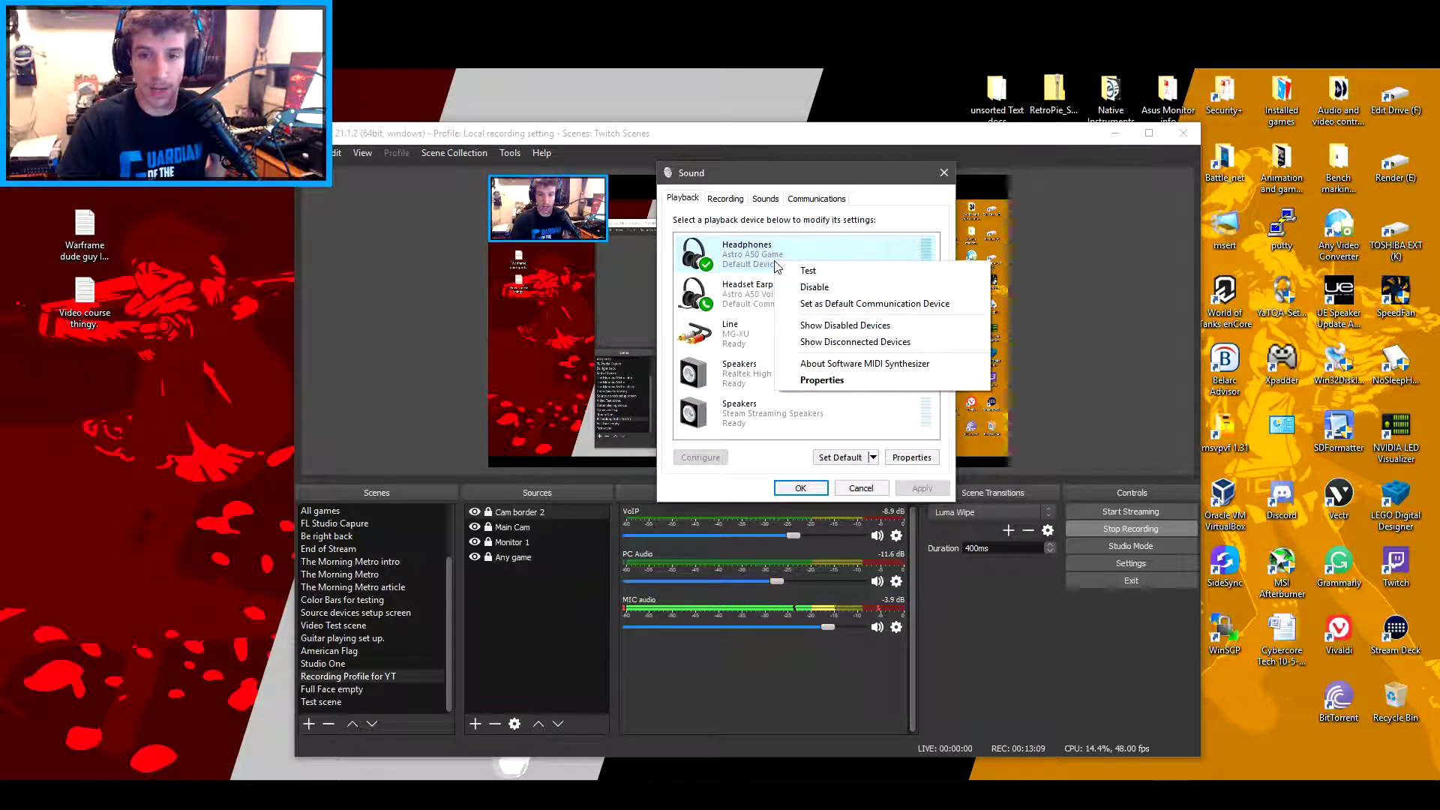
pyautogui.click(741, 375)
pyautogui.rightClick(740, 375)
pyautogui.click(780, 434)
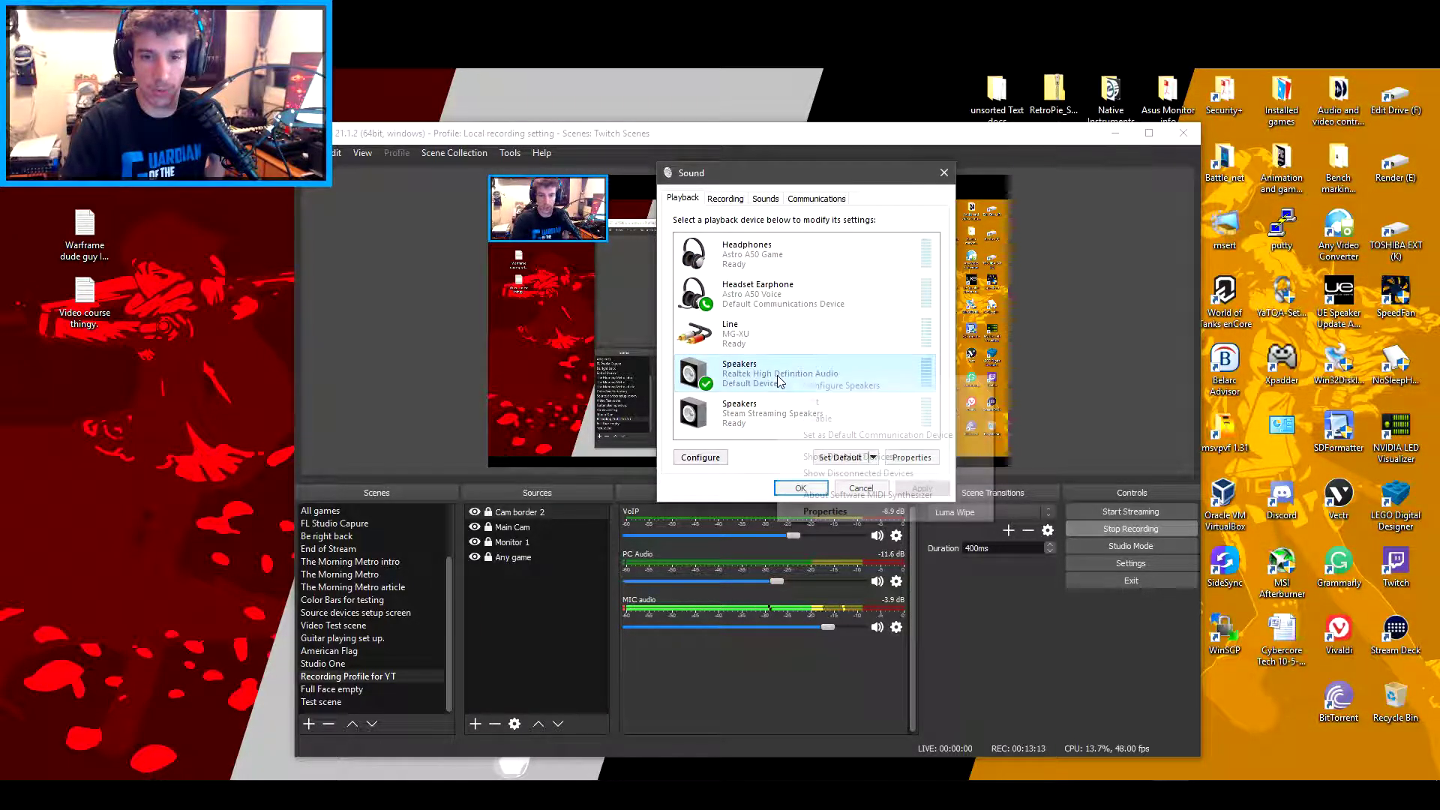
pyautogui.rightClick(778, 377)
pyautogui.click(829, 437)
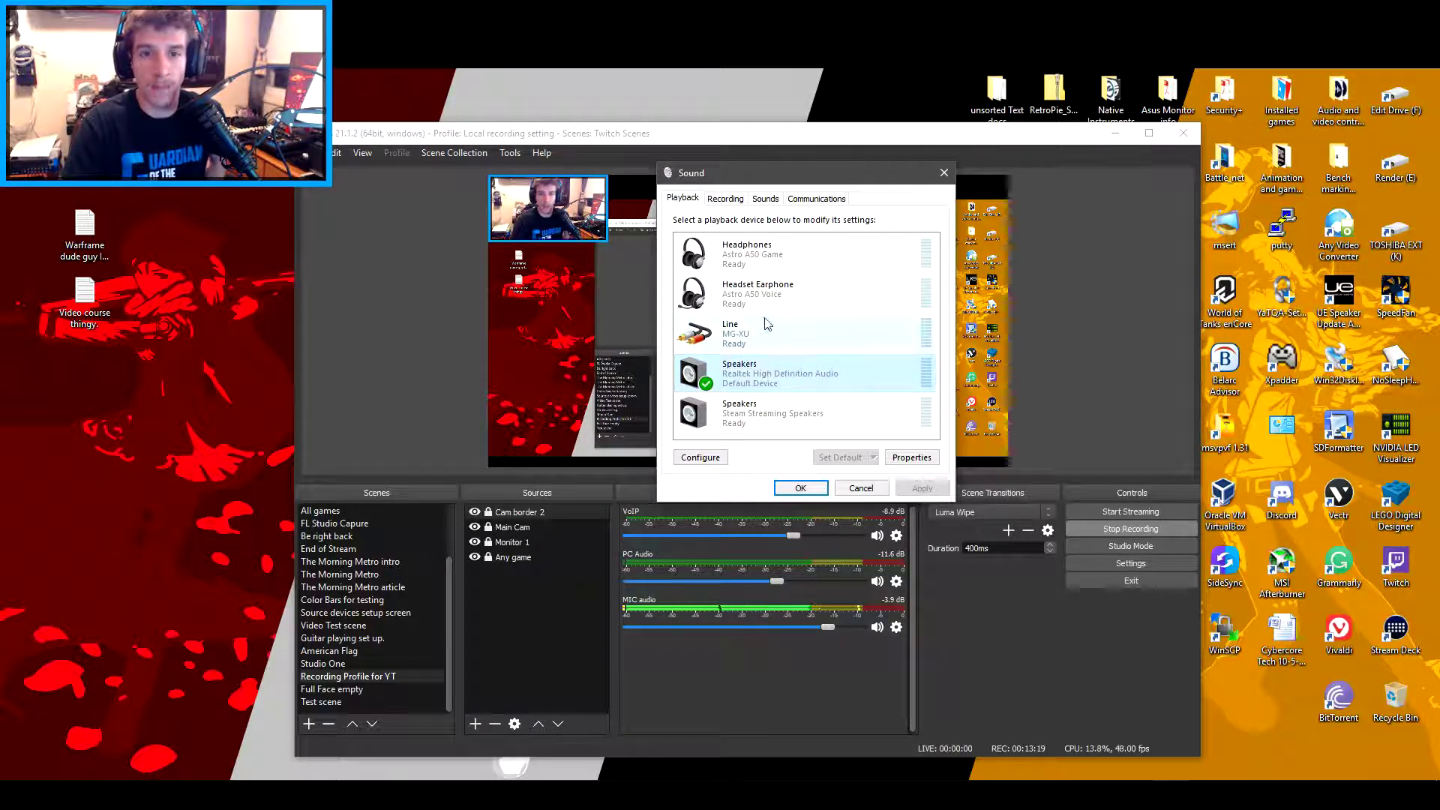
# - Make the Astro A50 Game headphones the default playback device and the Astro A50 Voice earphone the default communication device
pyautogui.rightClick(787, 257)
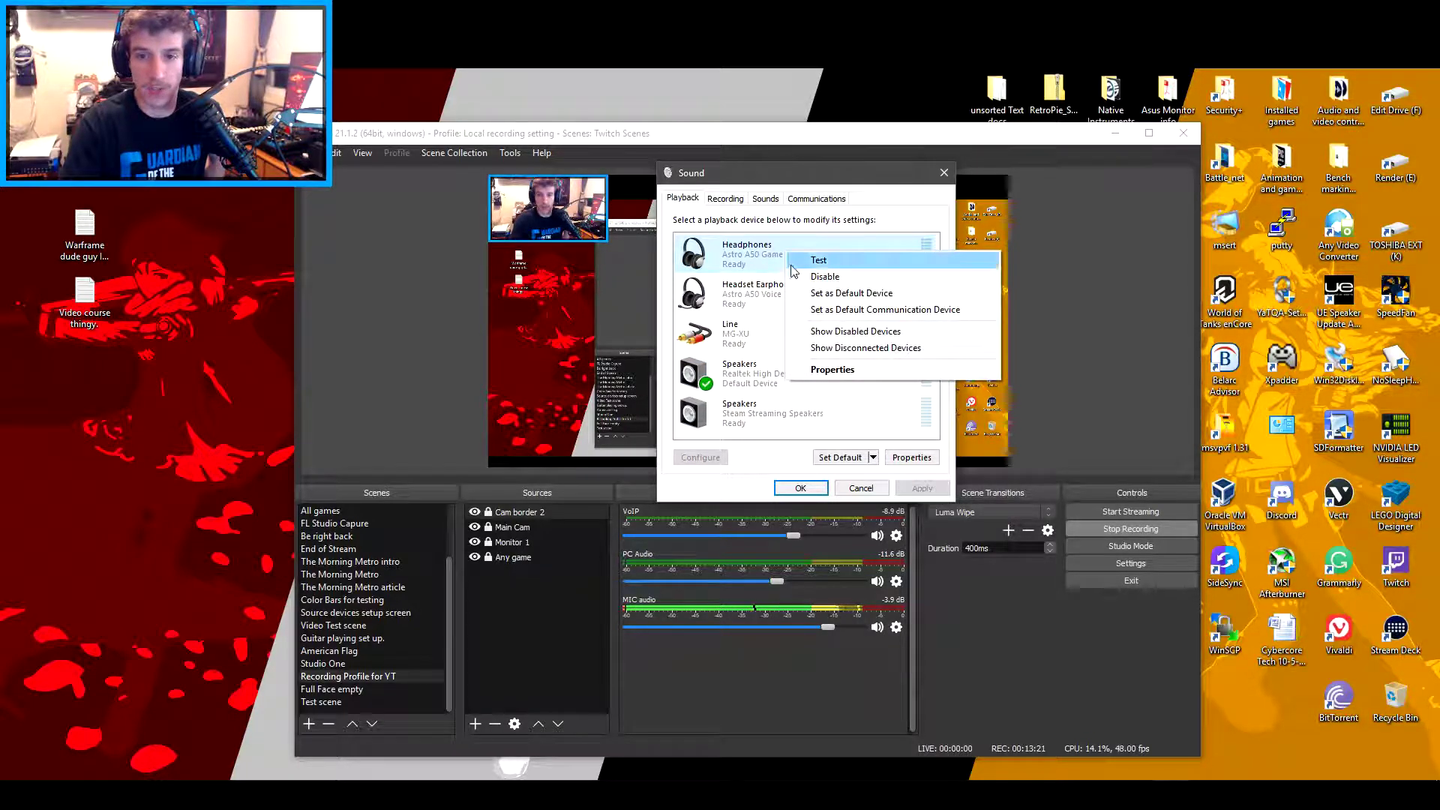
pyautogui.click(833, 293)
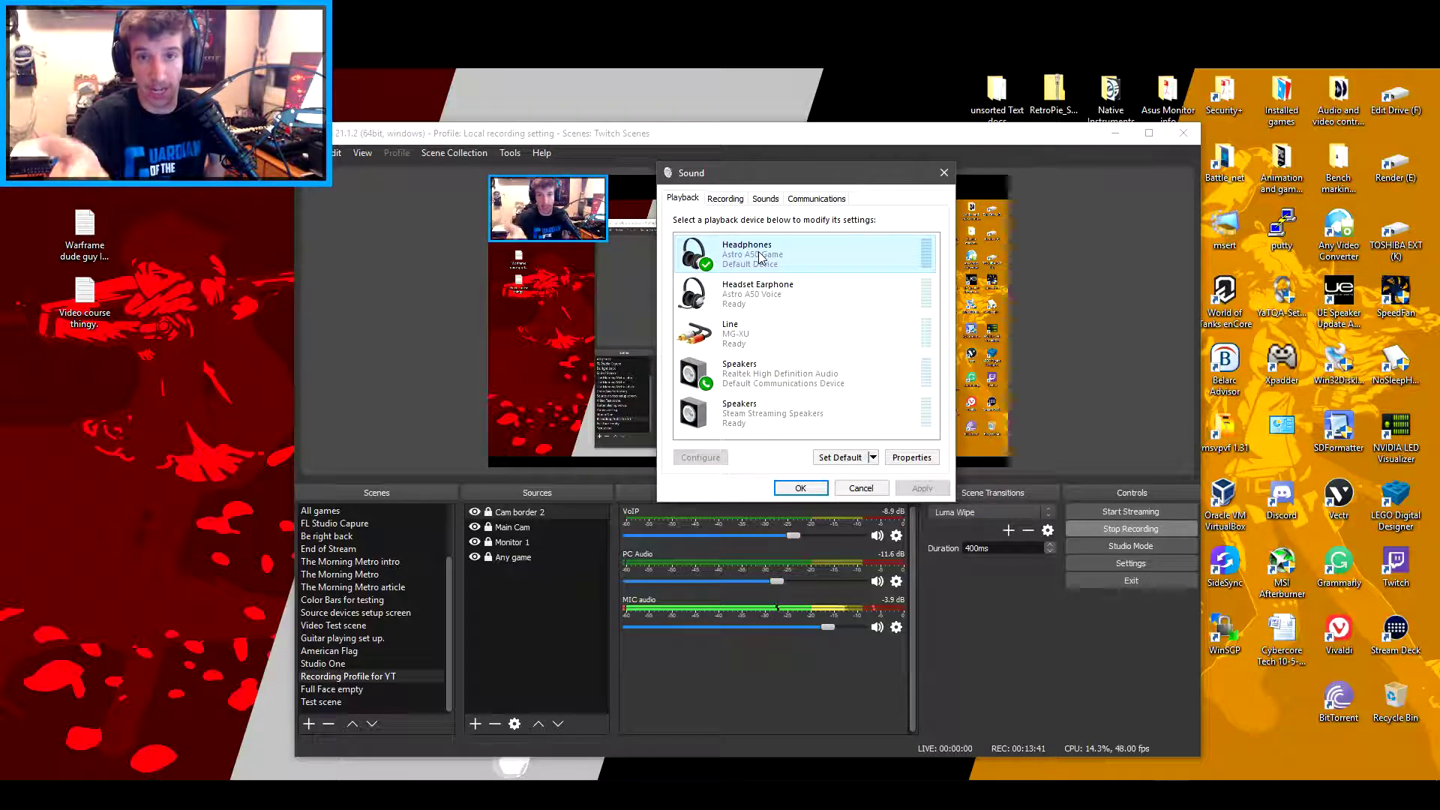
pyautogui.rightClick(775, 308)
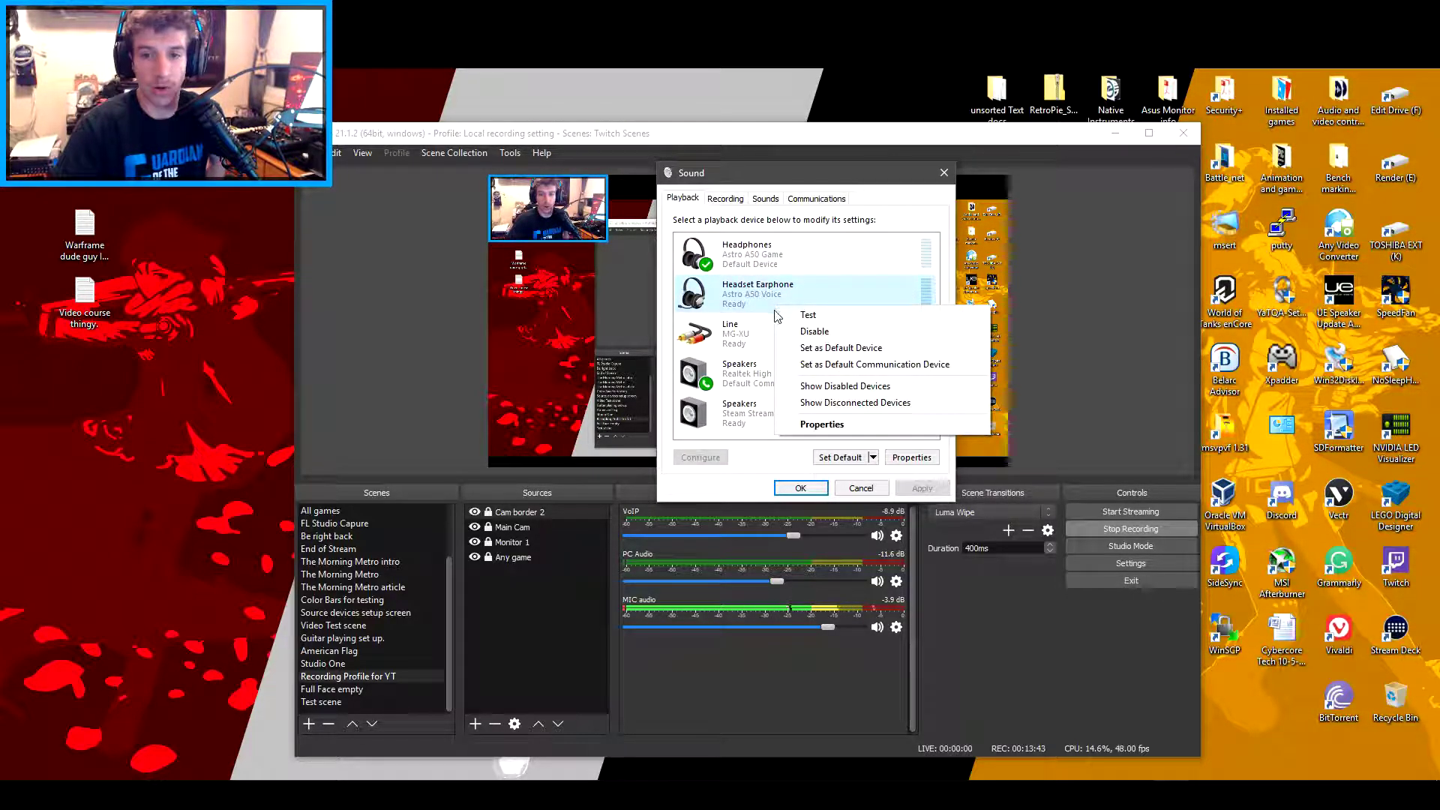
pyautogui.click(901, 366)
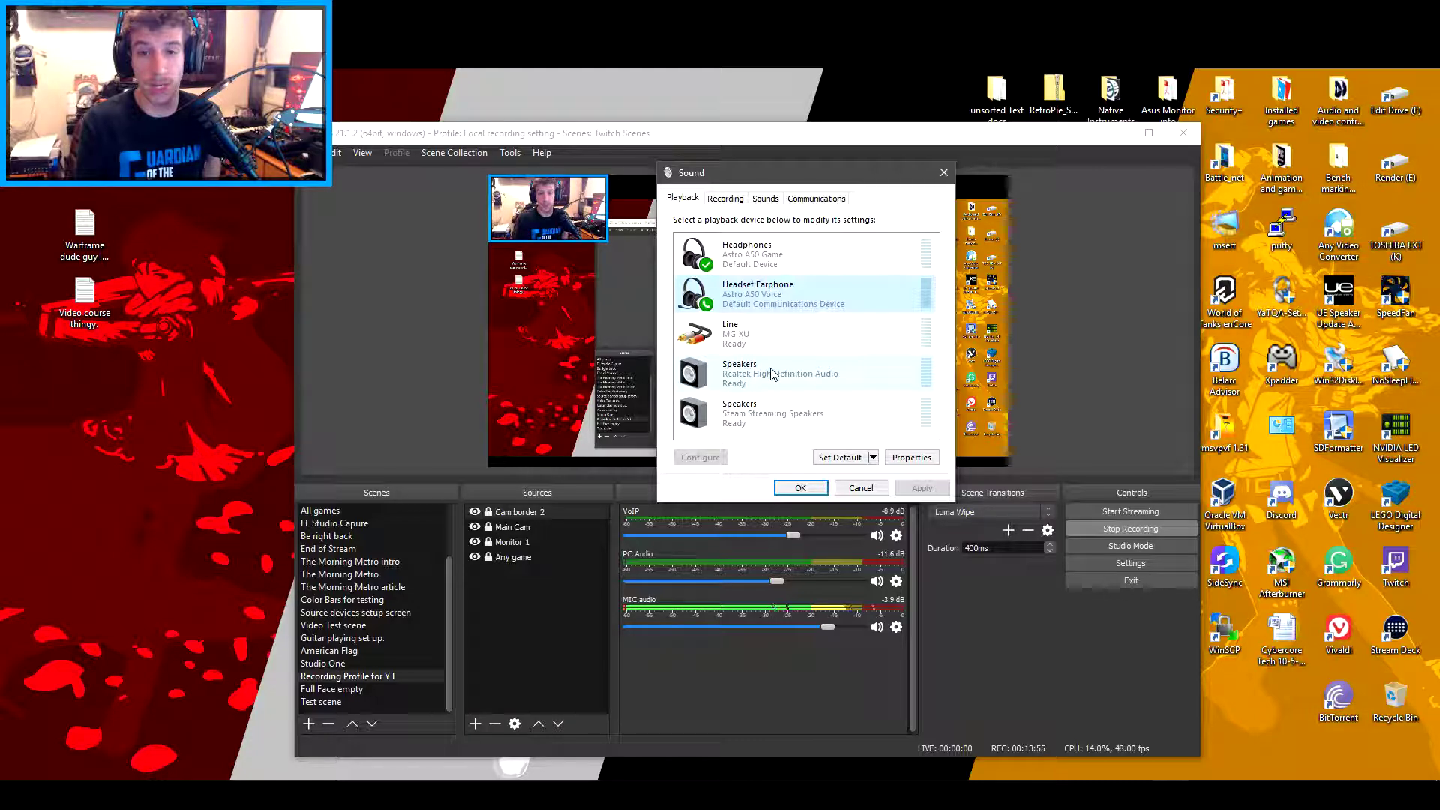
pyautogui.rightClick(780, 302)
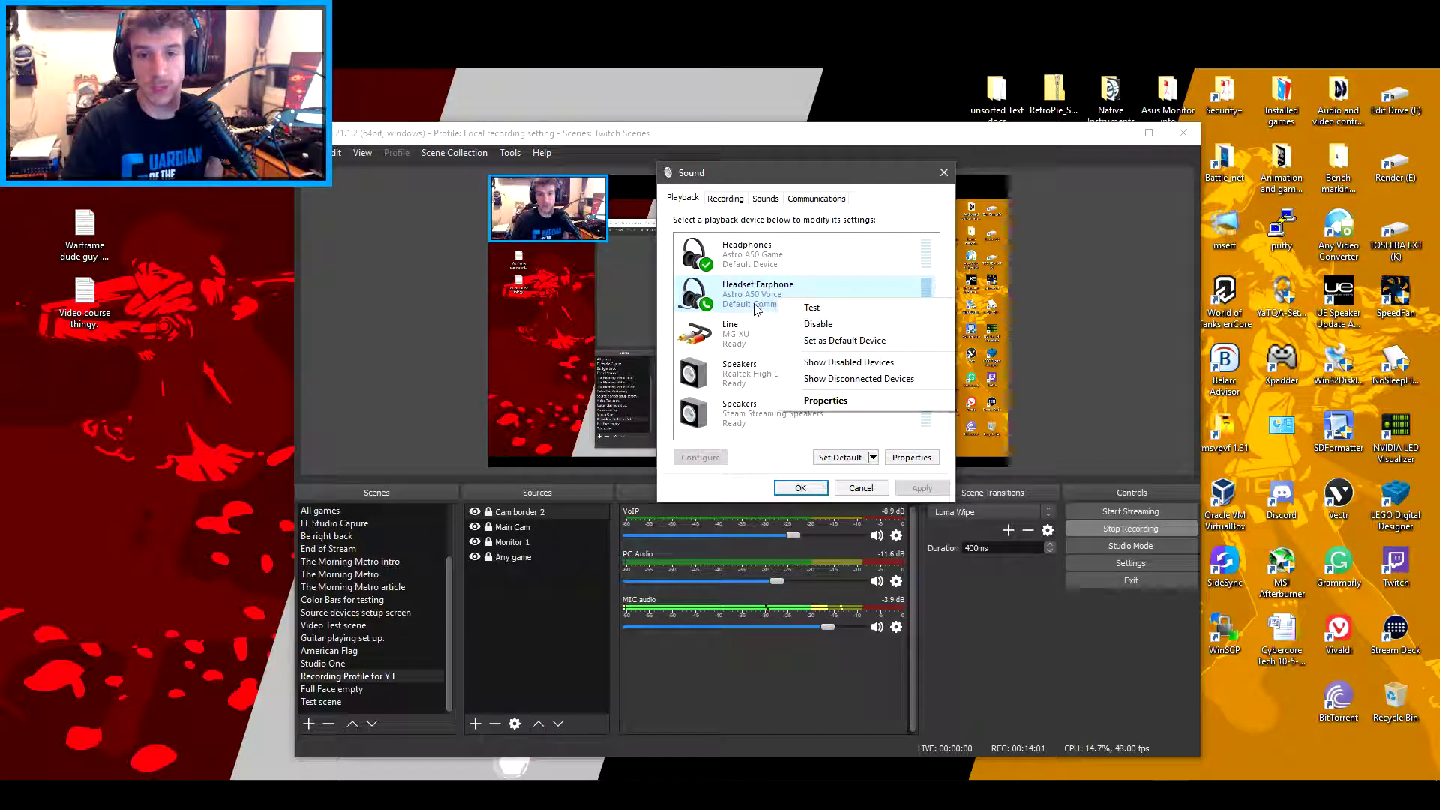
pyautogui.click(745, 299)
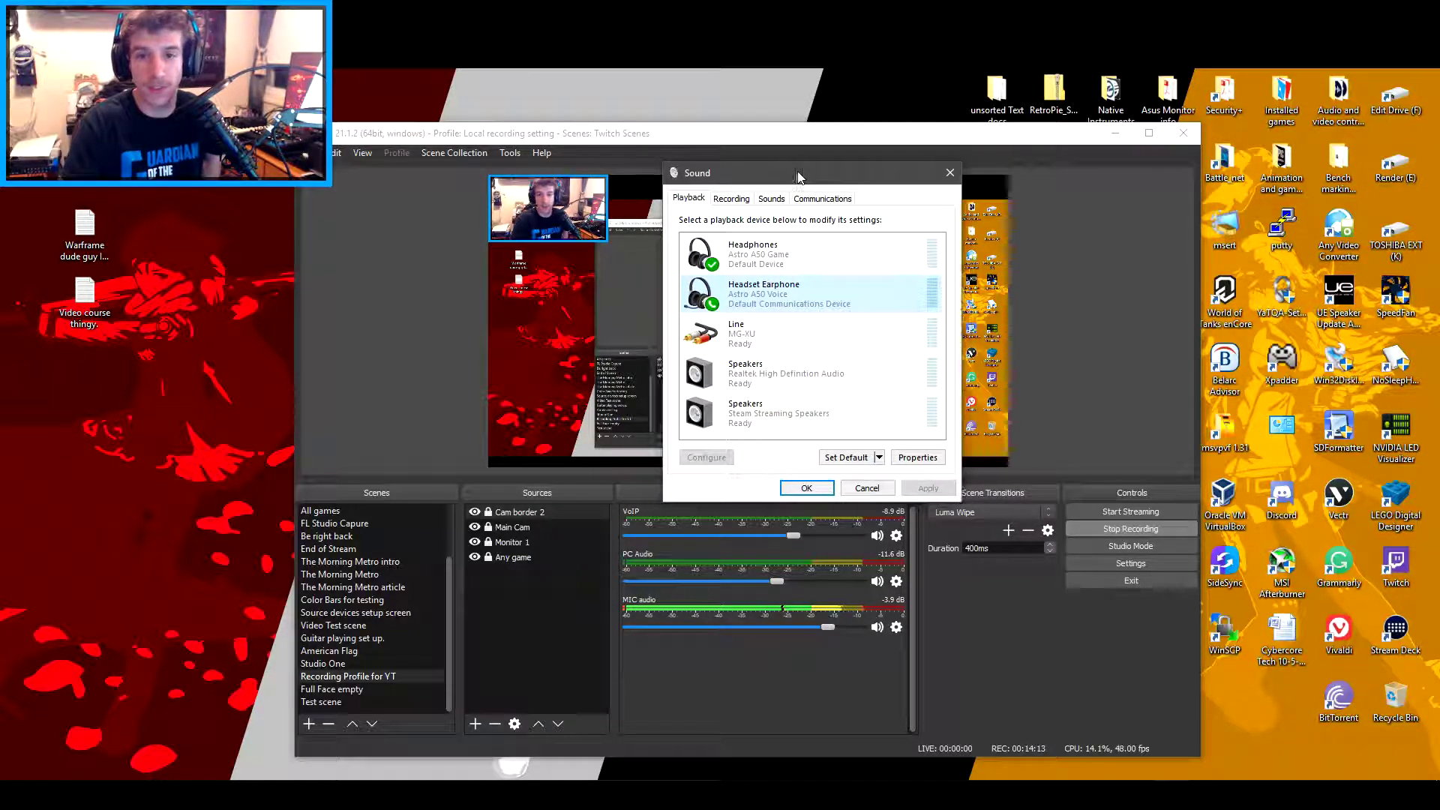
# - Switch to ASTRO Command Center, view the headset's default voice/game balance setting, and minimize the window
pyautogui.moveTo(800, 177); pyautogui.dragTo(780, 145)
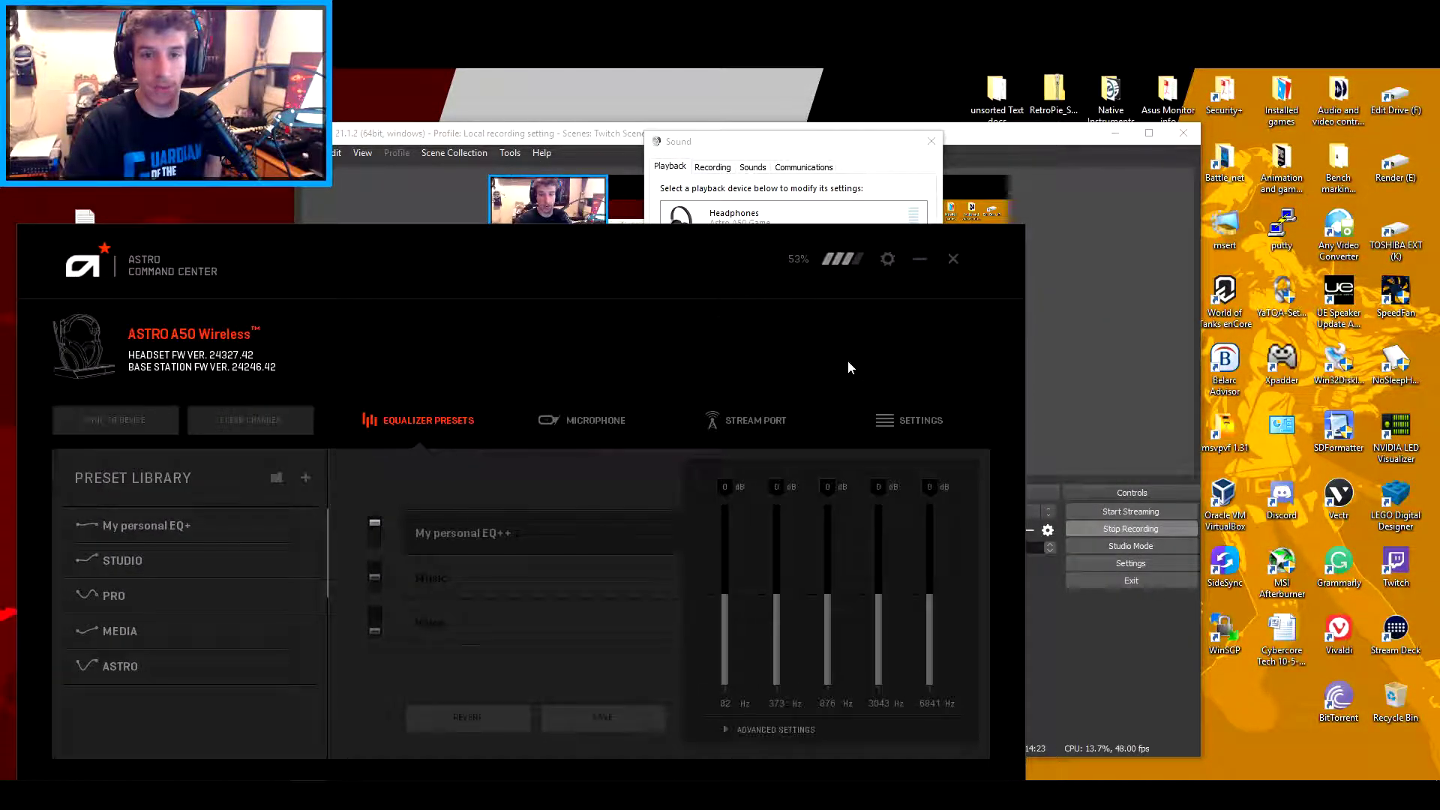
pyautogui.click(911, 425)
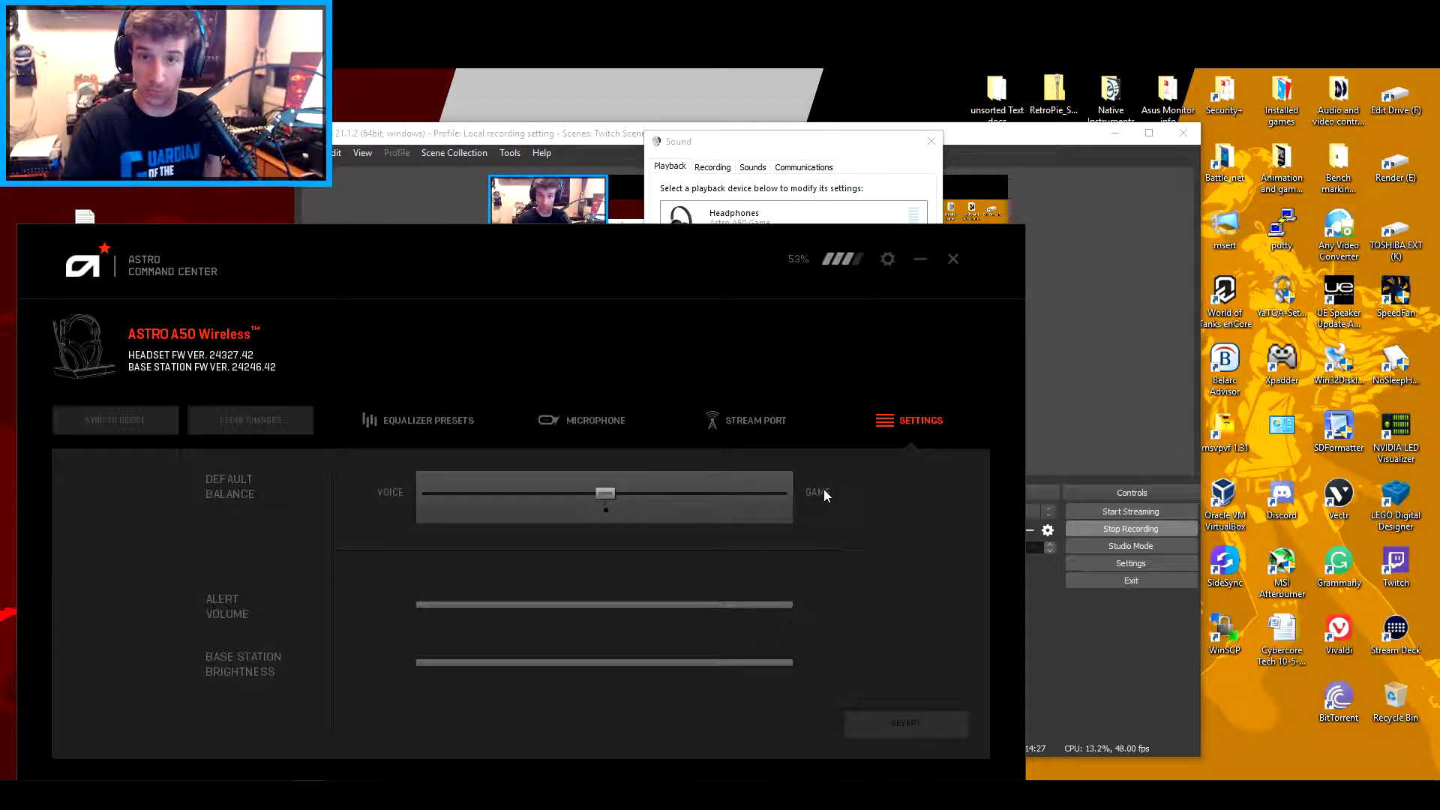
pyautogui.click(920, 260)
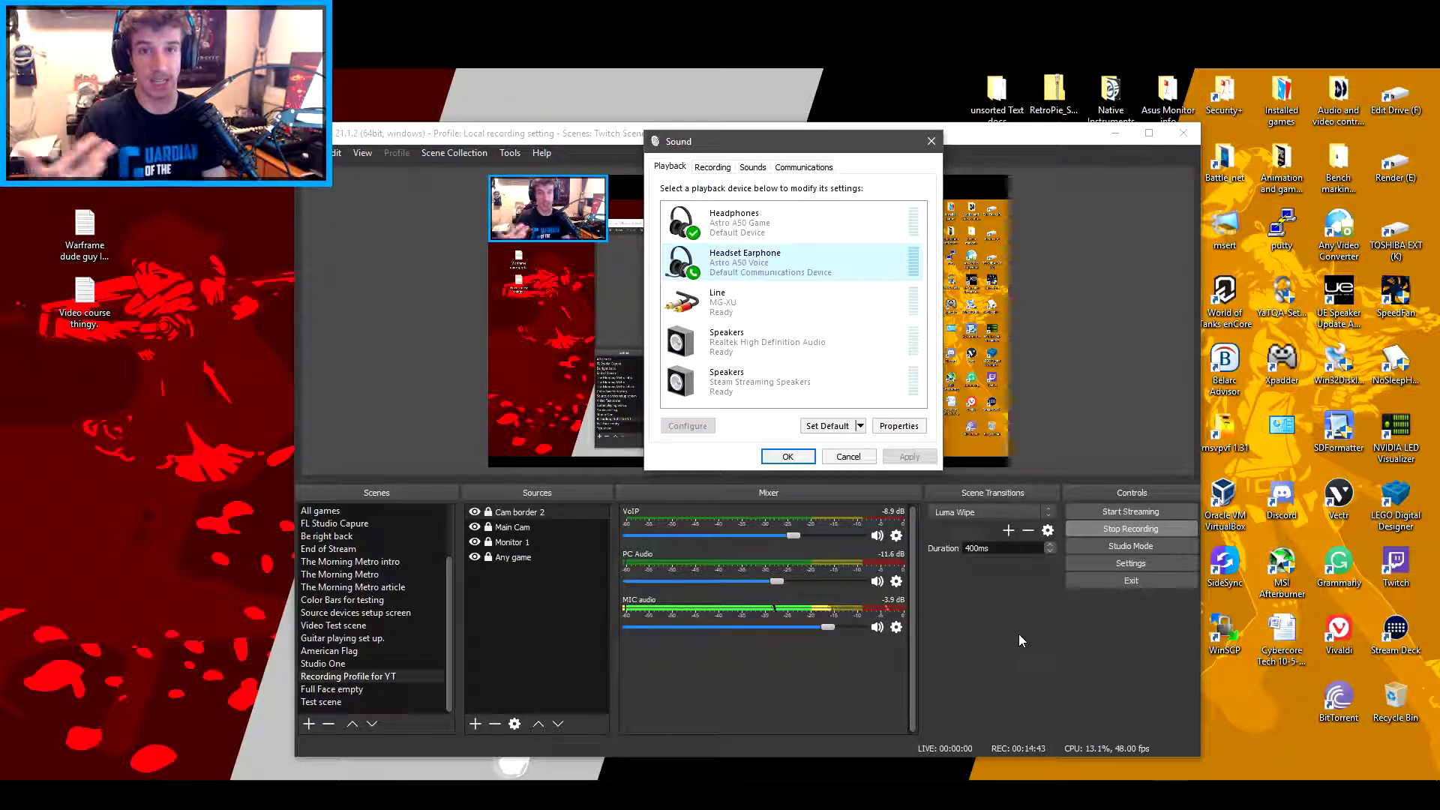
# - Switch back to OBS, review the desktop and microphone device assignments in the audio settings, and cancel without changes
pyautogui.click(1130, 566)
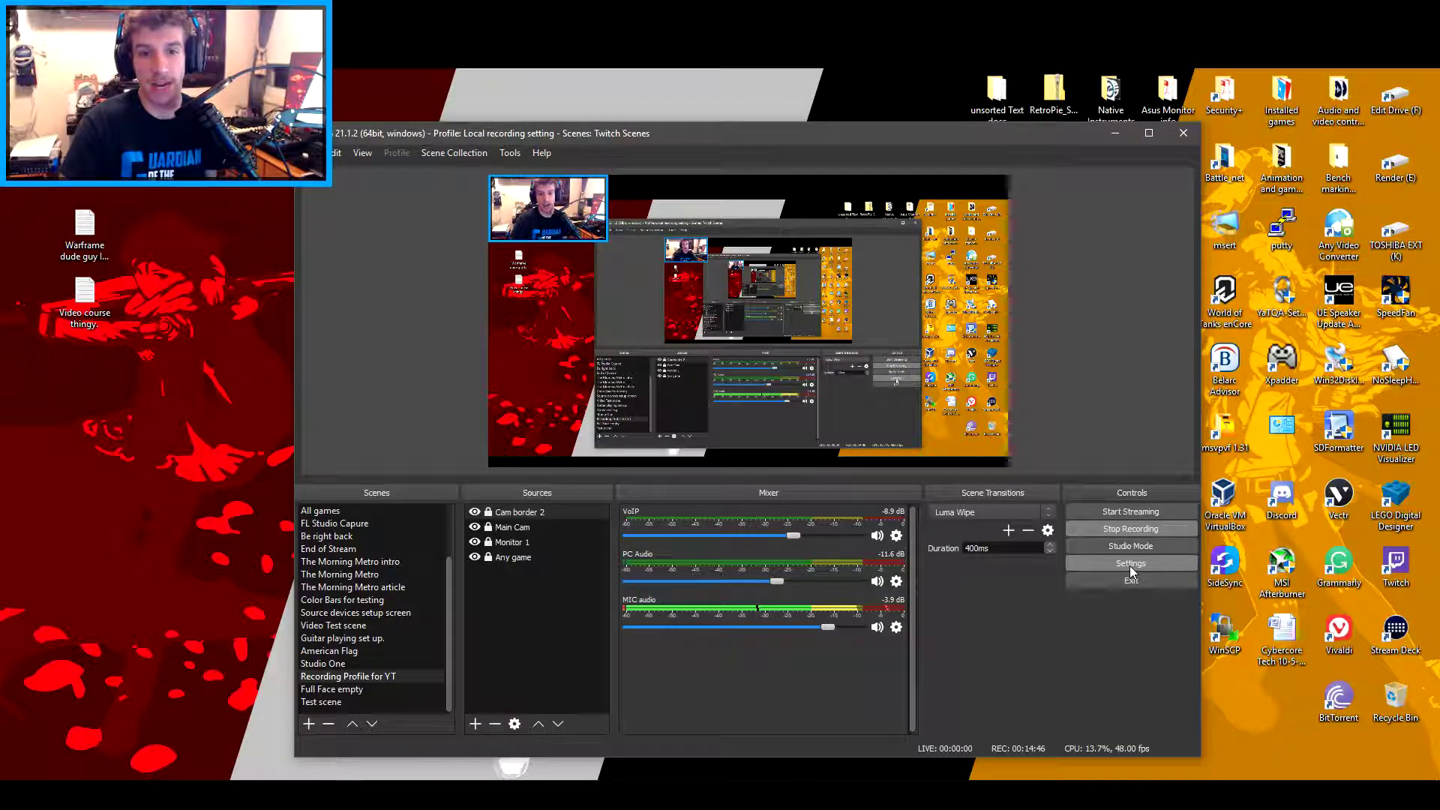
pyautogui.click(1132, 567)
pyautogui.moveTo(623, 166); pyautogui.dragTo(867, 129)
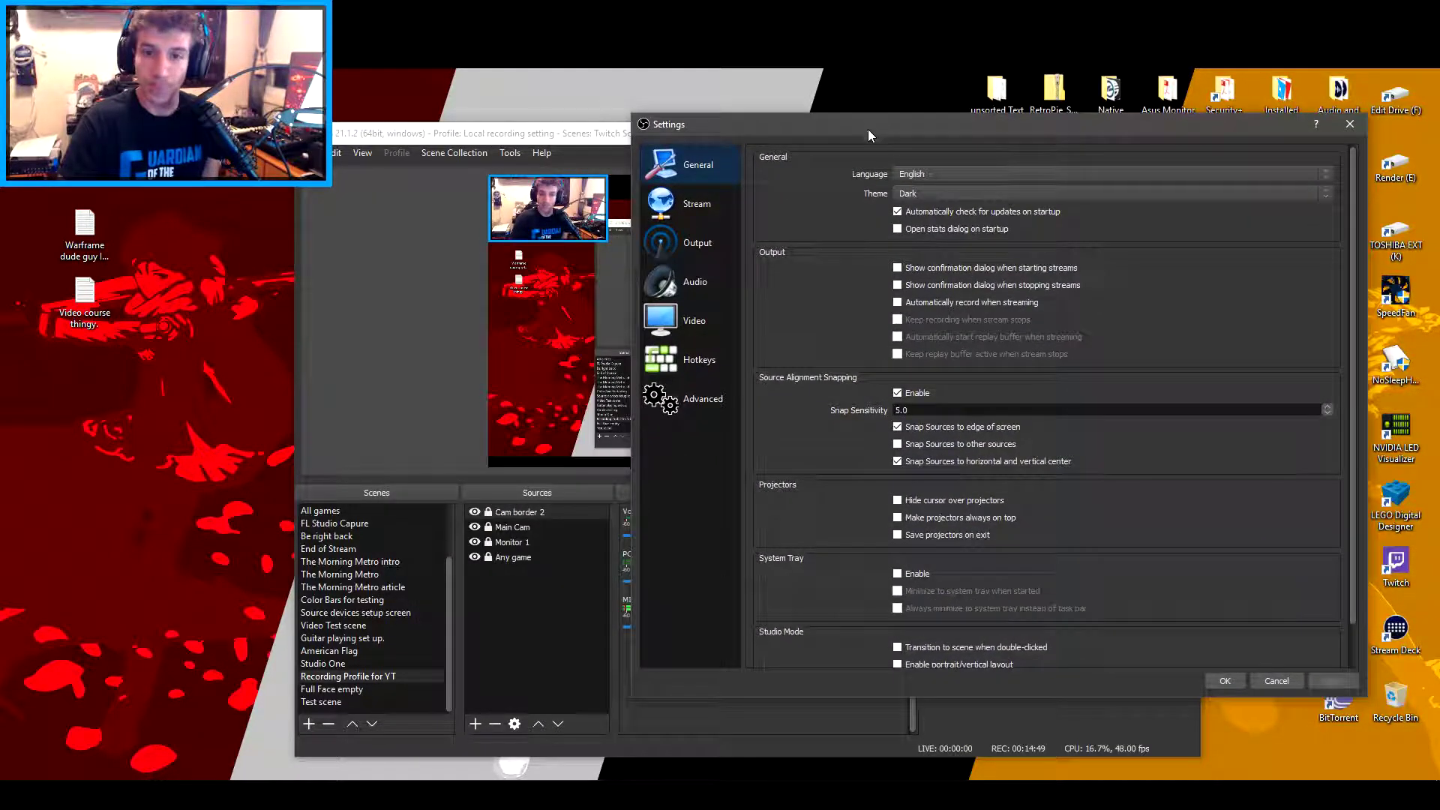
pyautogui.click(692, 282)
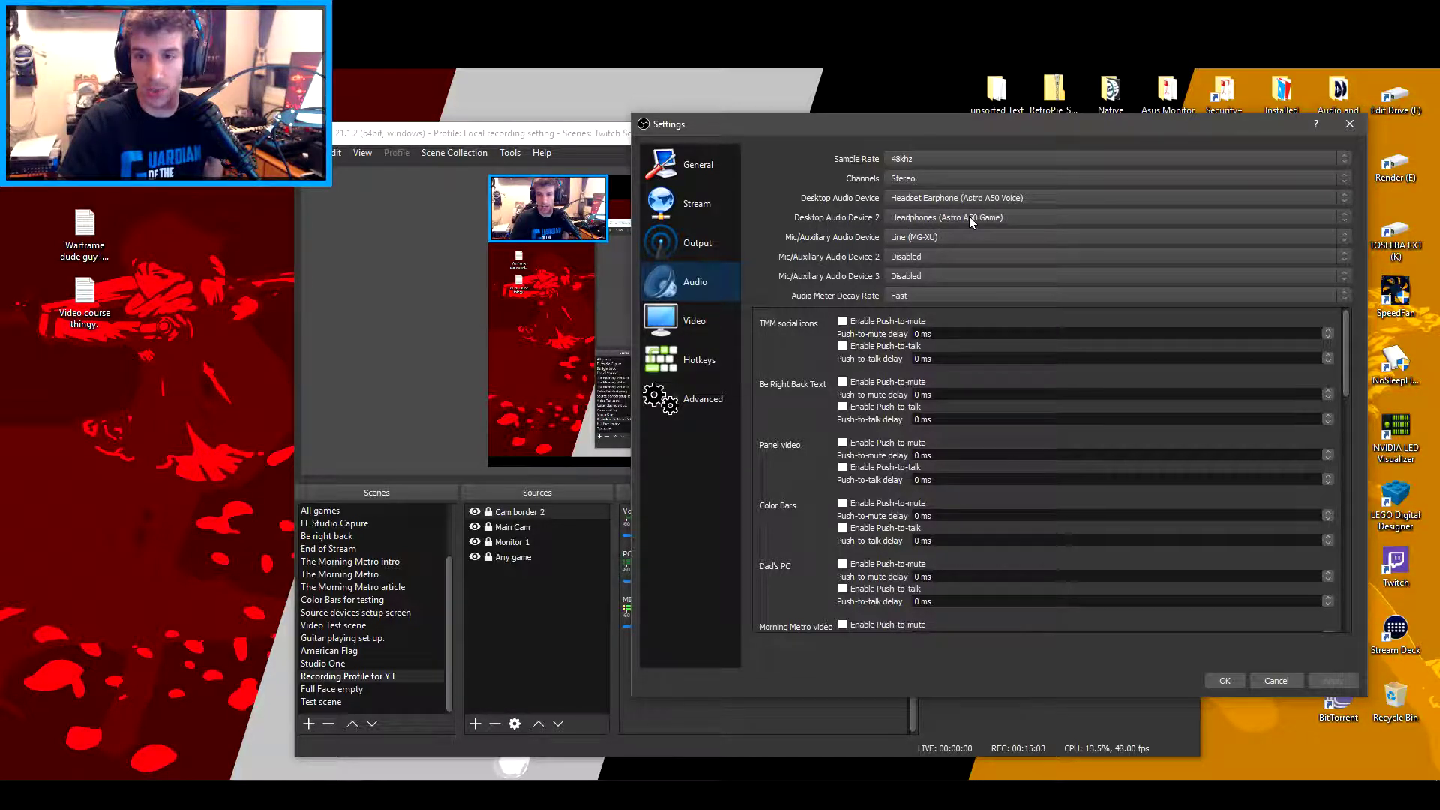
pyautogui.click(1287, 680)
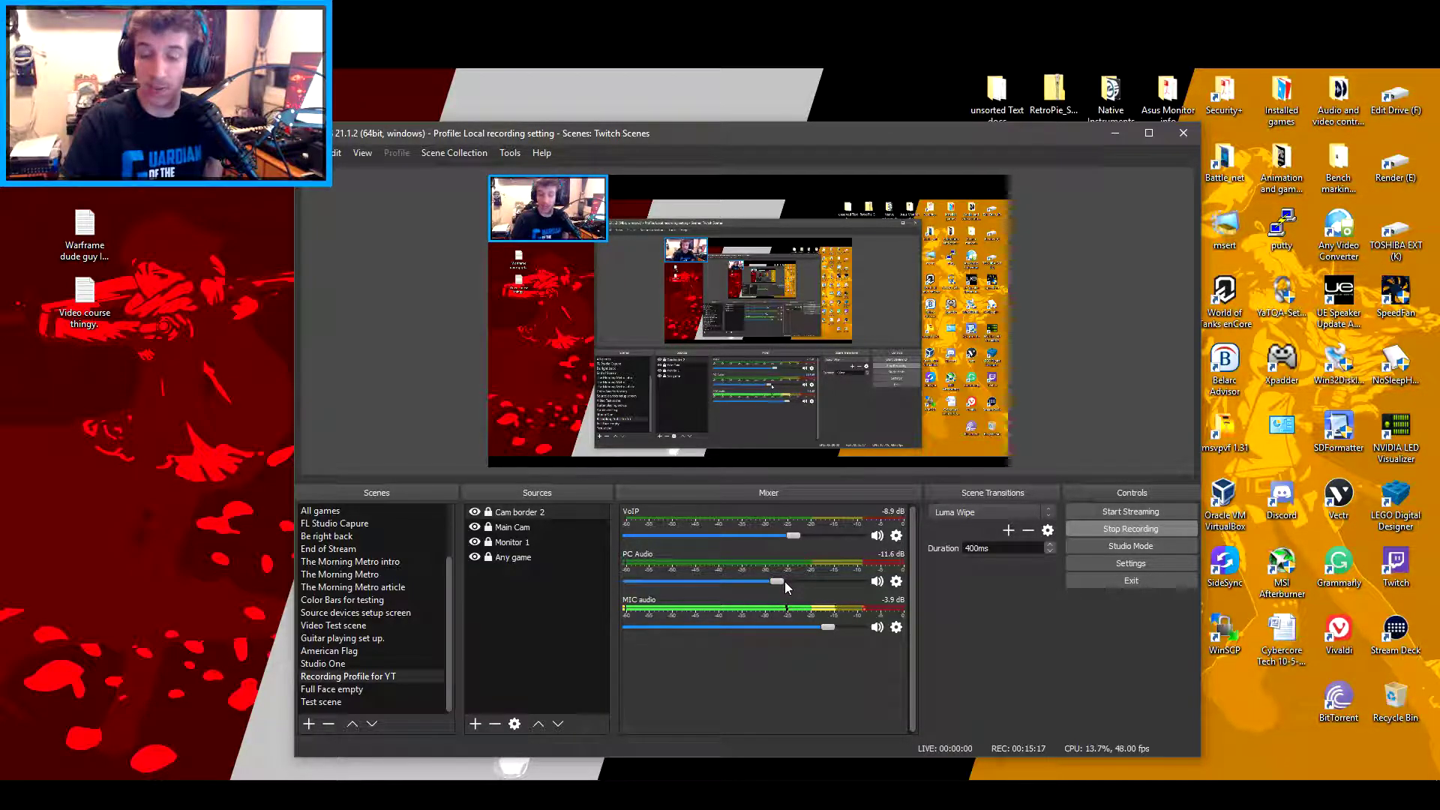
# - Review PC Audio's Compressor Voice and Compressor VoIP filters, including the VoIP filter's sidechain/ducking source, with the mixer meters uncovered
pyautogui.click(897, 581)
pyautogui.click(942, 651)
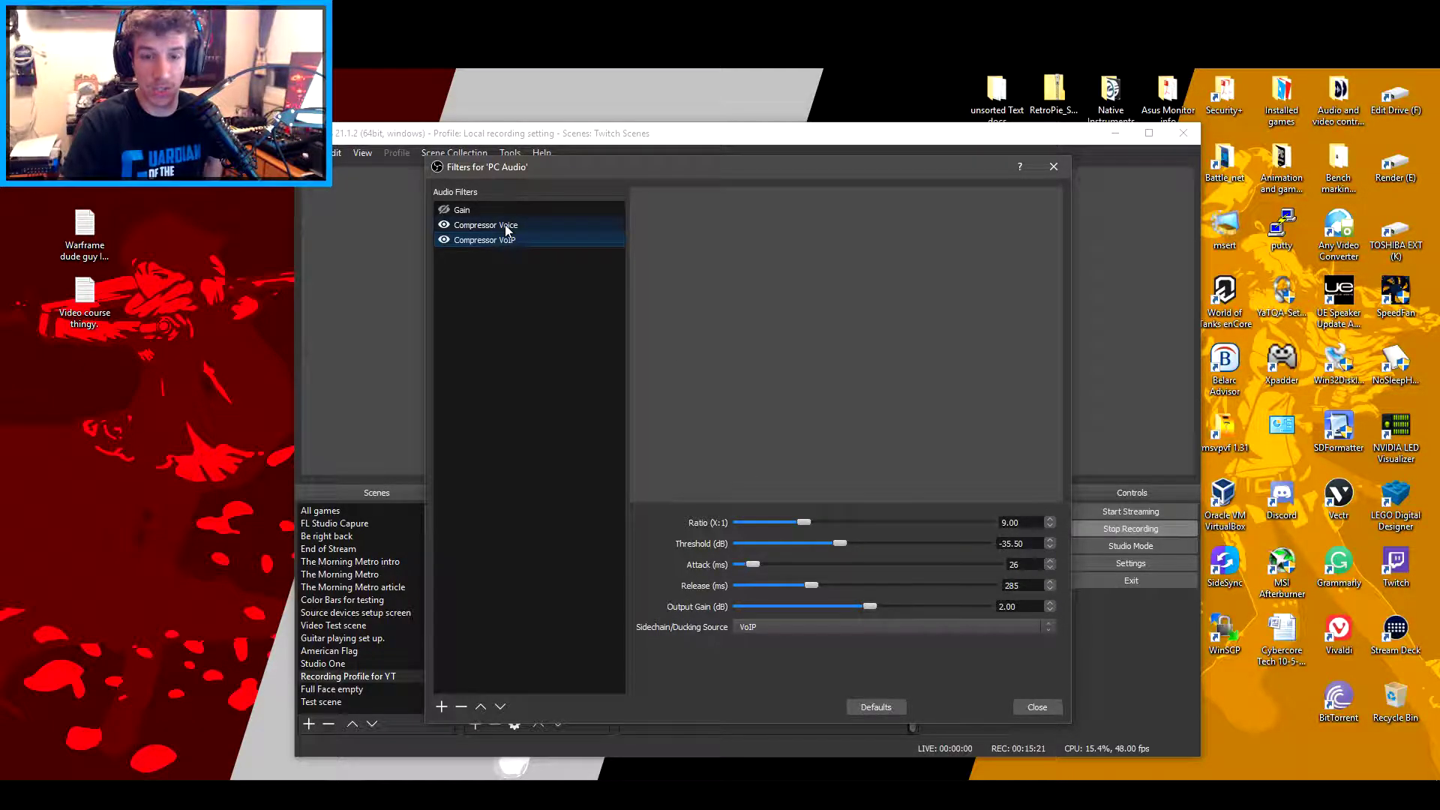
pyautogui.click(505, 224)
pyautogui.click(506, 237)
pyautogui.moveTo(607, 170); pyautogui.dragTo(805, 31)
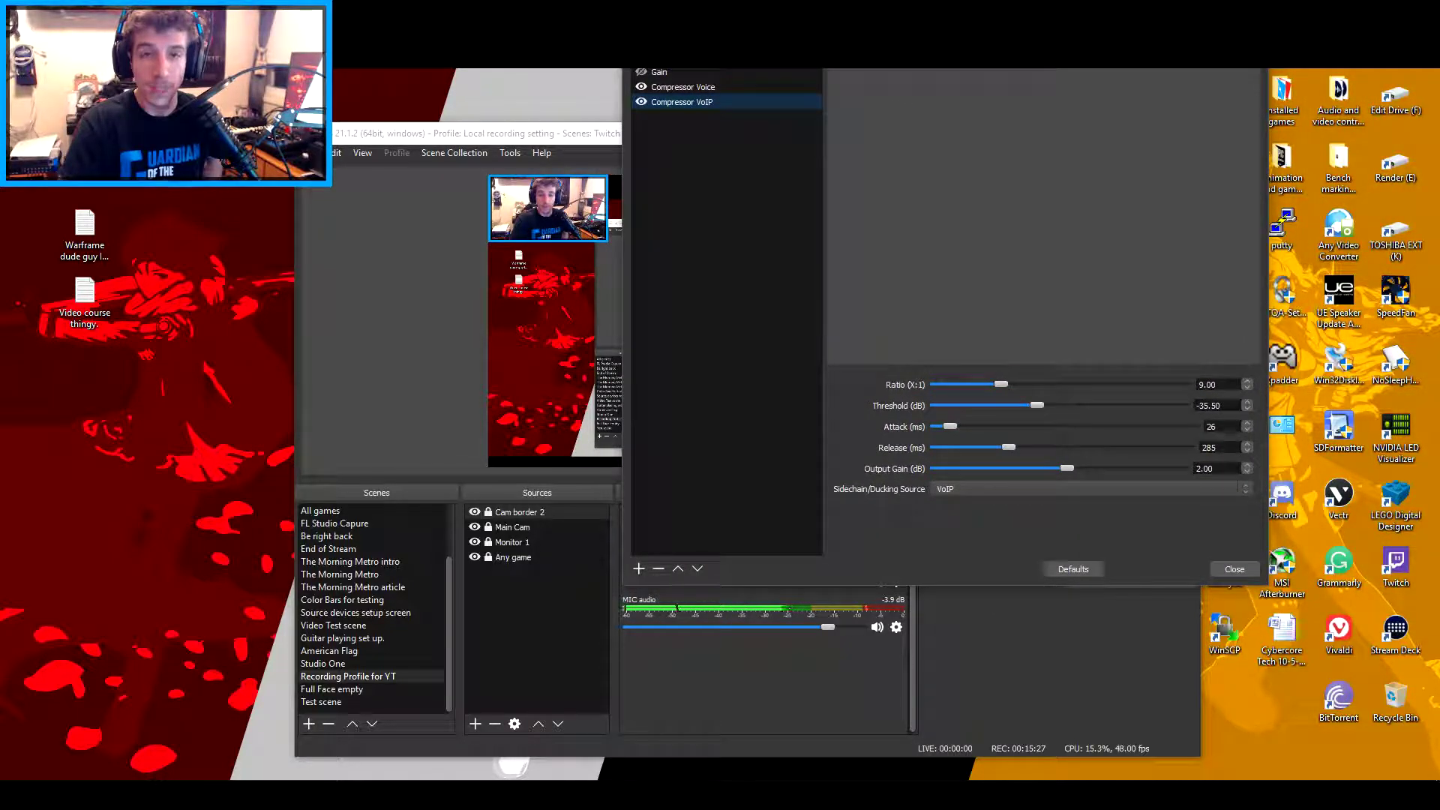
pyautogui.moveTo(711, 33)
pyautogui.mouseDown()
pyautogui.moveTo(712, 126)
pyautogui.moveTo(705, 35)
pyautogui.mouseUp()
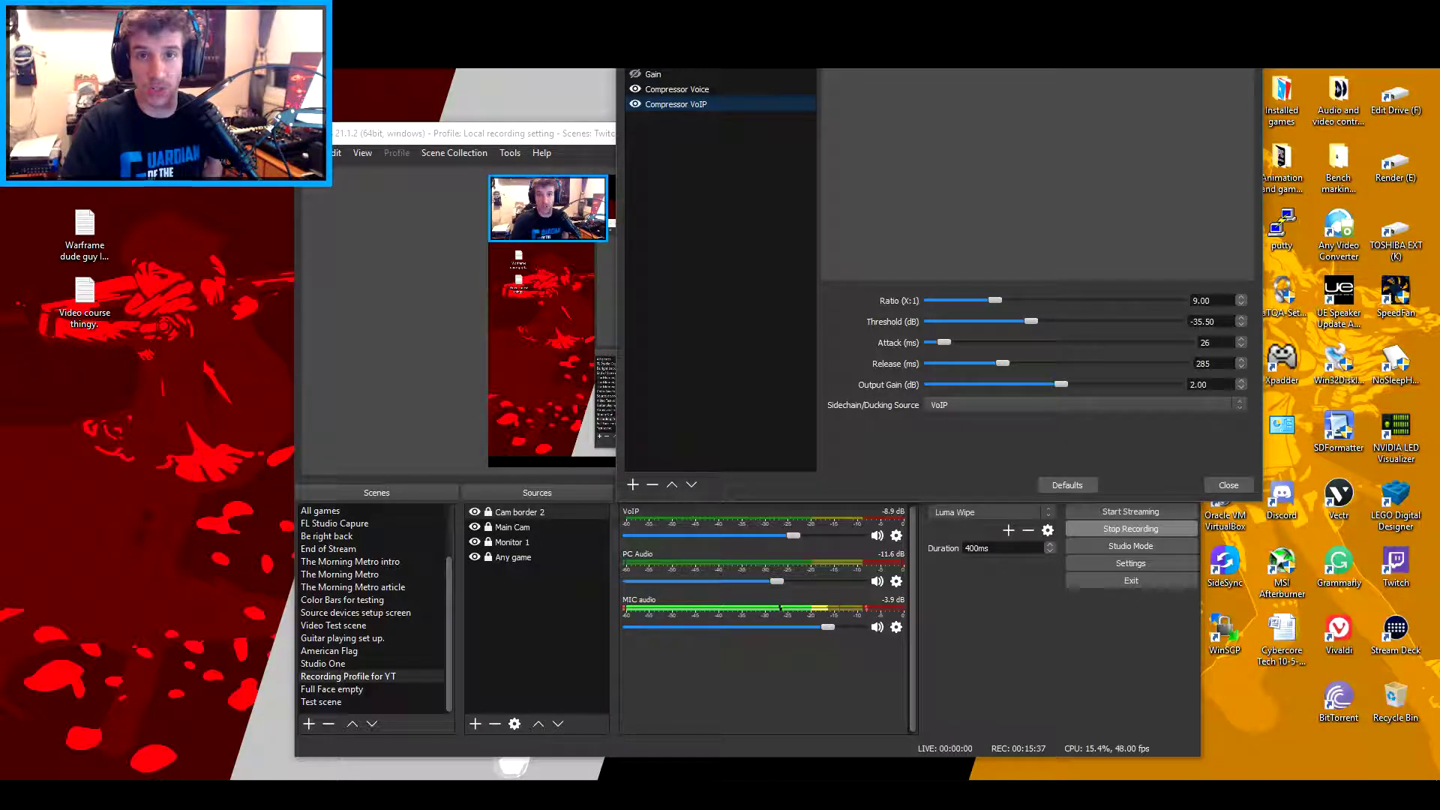
pyautogui.click(968, 406)
pyautogui.click(764, 384)
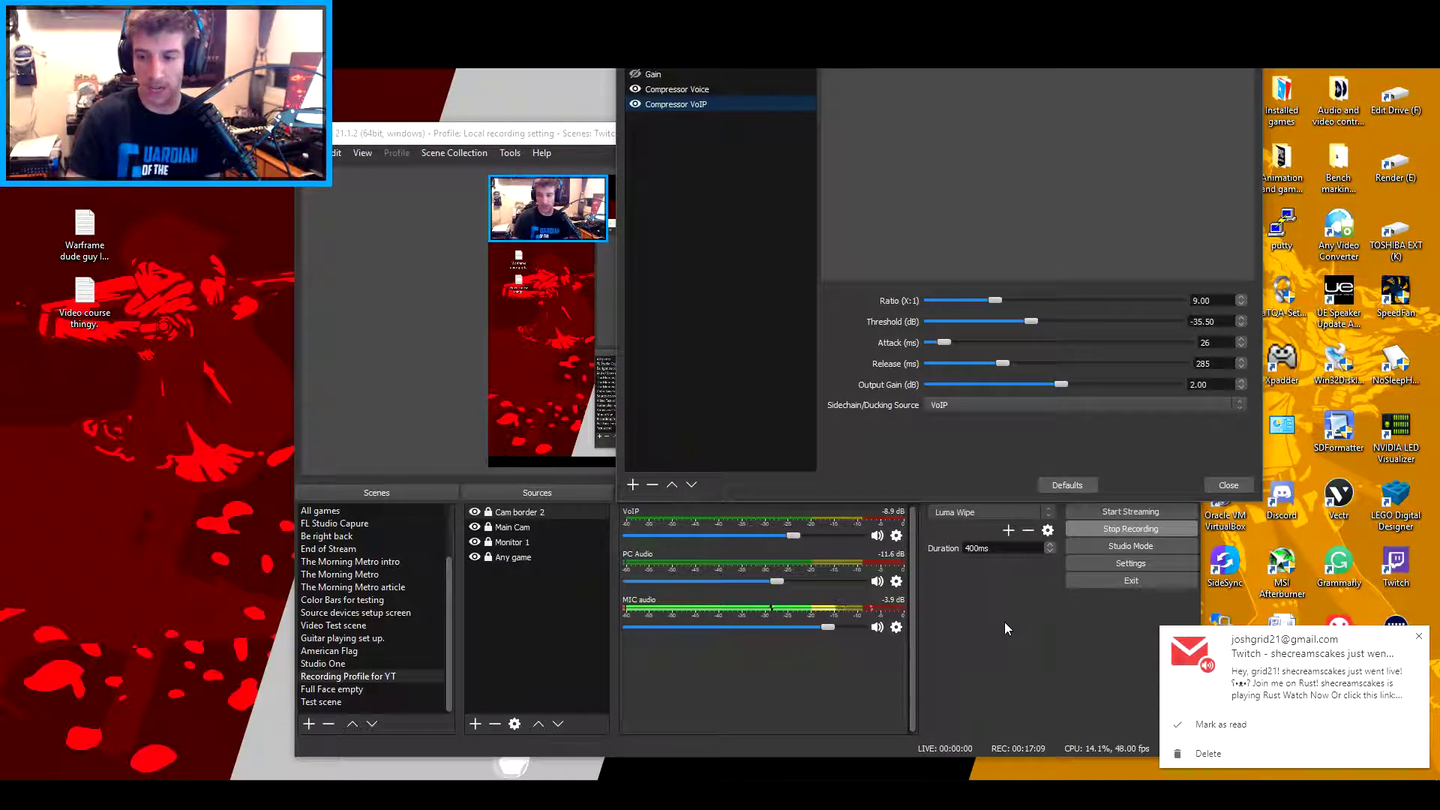
# - Delete the incoming e-mail from its desktop notification
pyautogui.click(1208, 752)
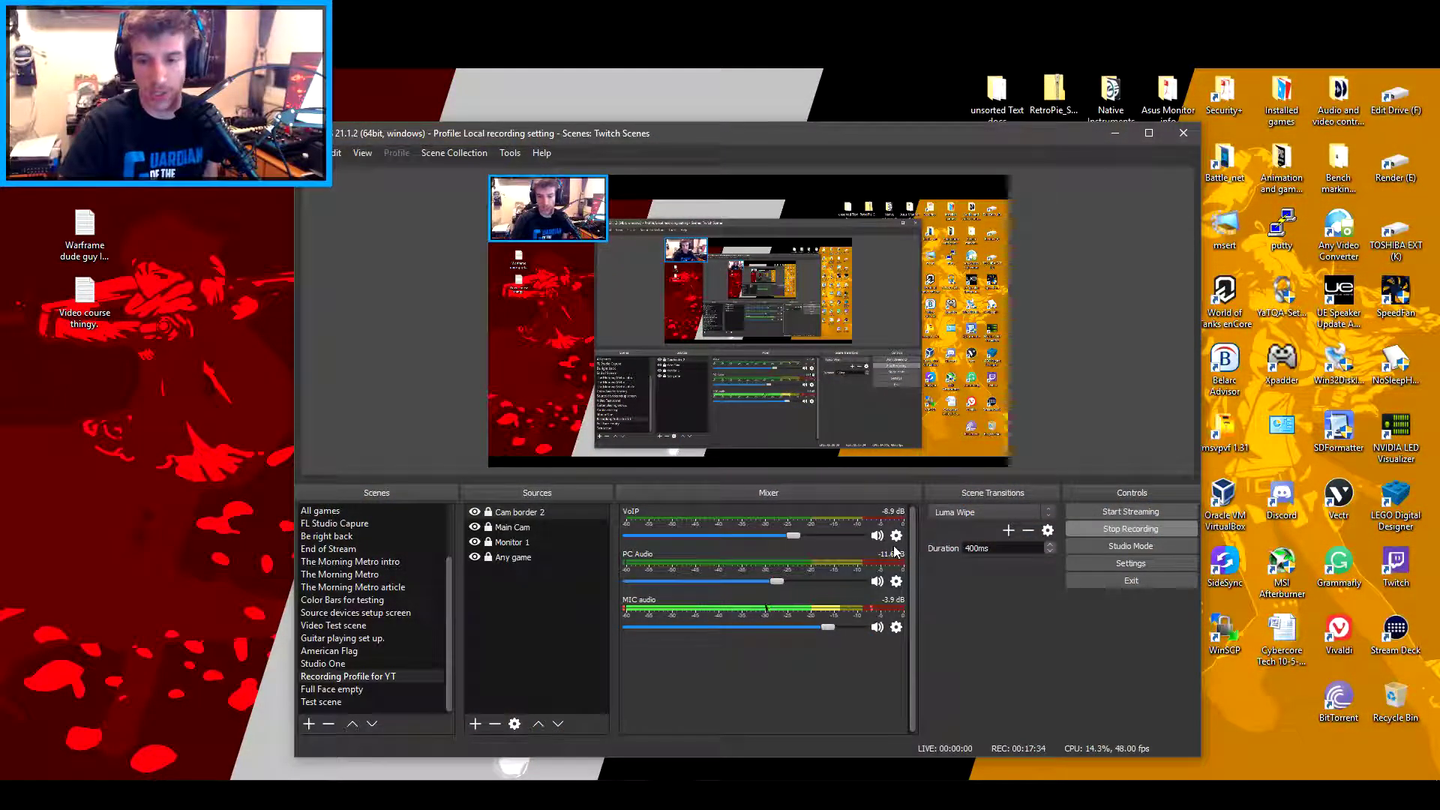
# - Open the Advanced Audio Properties from the VoIP source and show the audio monitoring choices for MIC audio
pyautogui.click(896, 536)
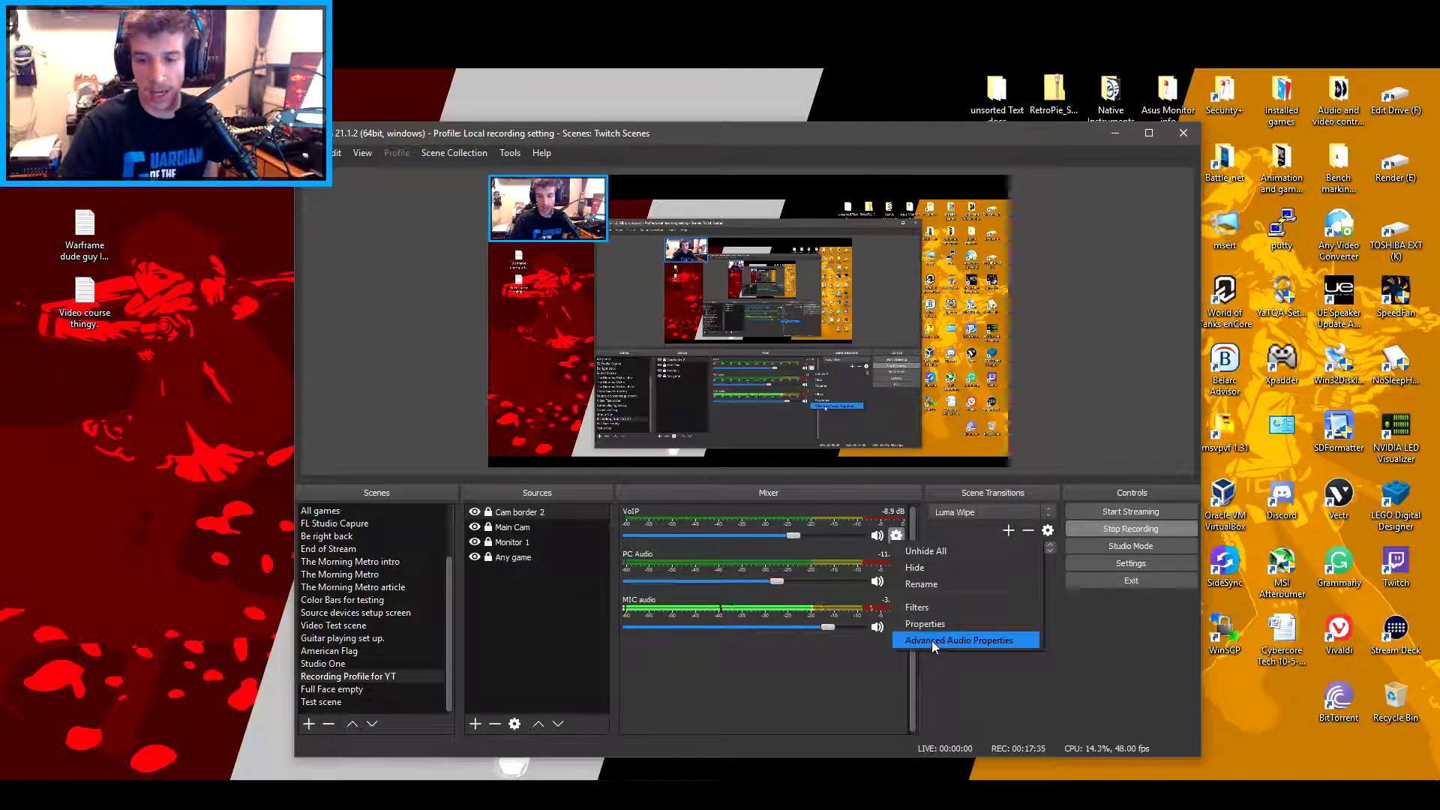
pyautogui.click(971, 644)
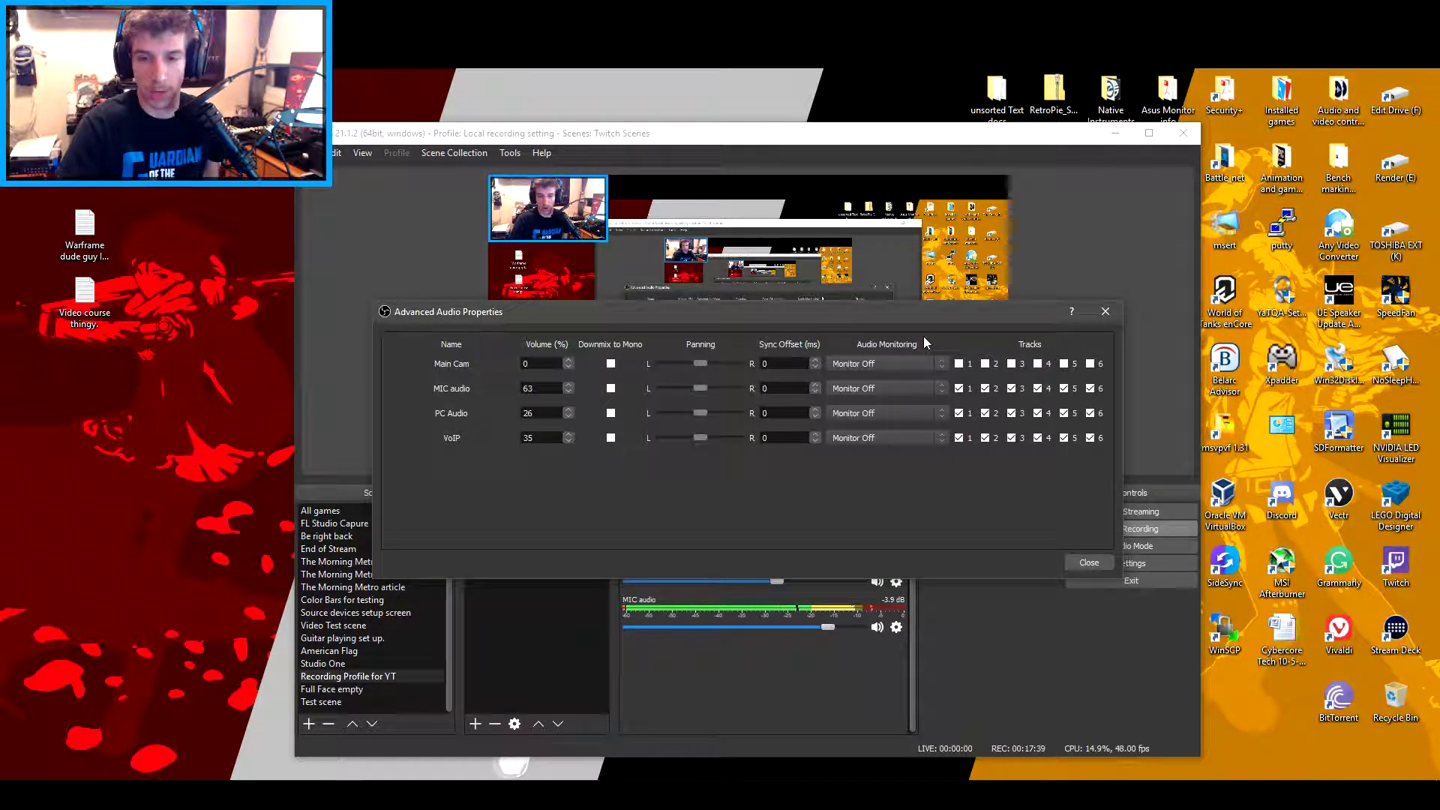
pyautogui.click(870, 386)
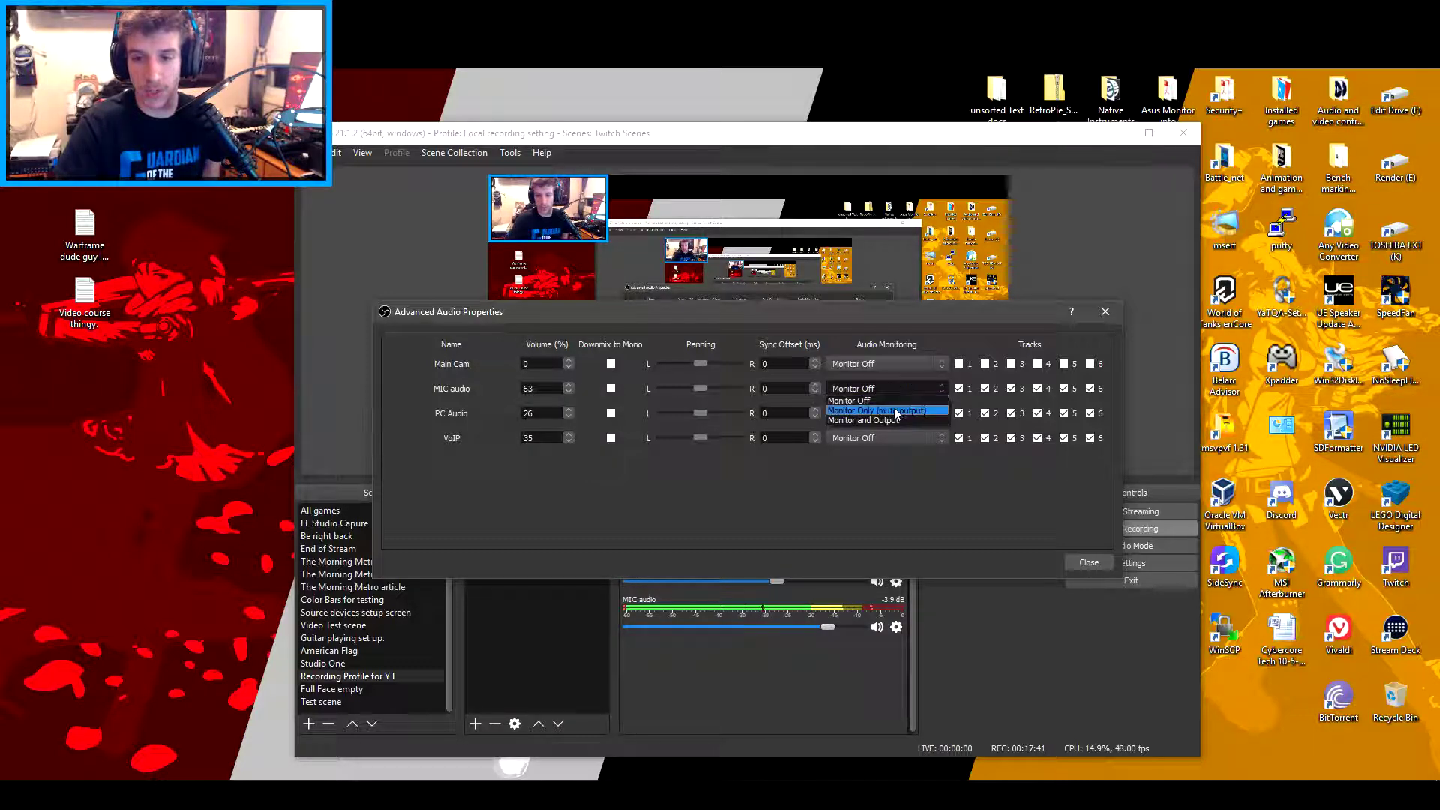